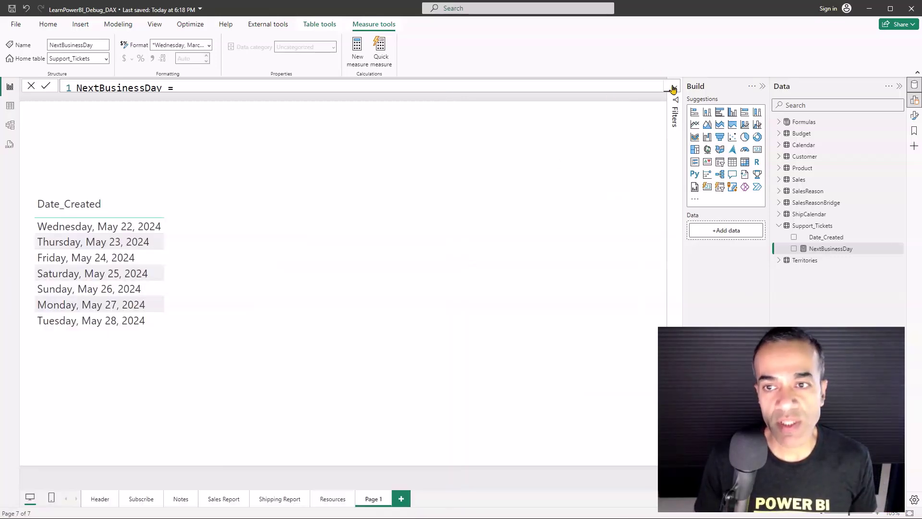
Expand NextBusinessDay's formula and read its SWITCH, weekend adjustment and holiday lines, then collapse it
left_click(674, 87)
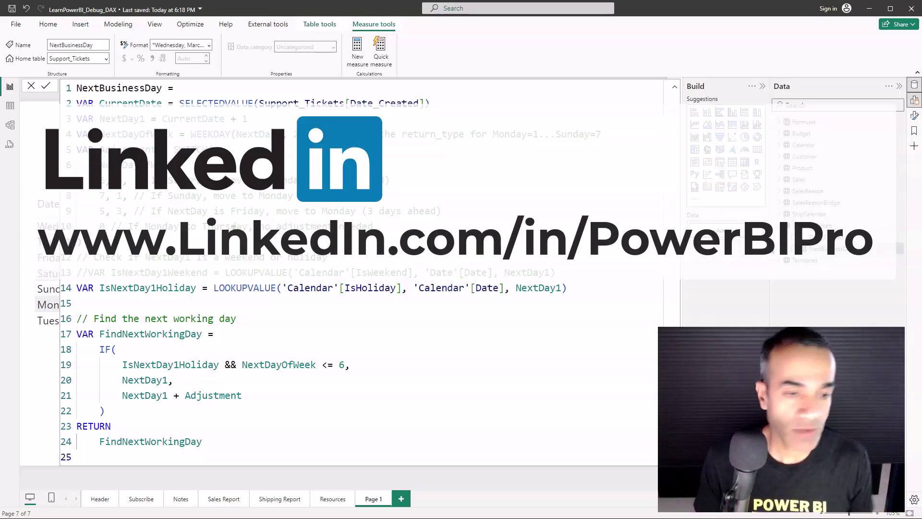
double_click(125, 86)
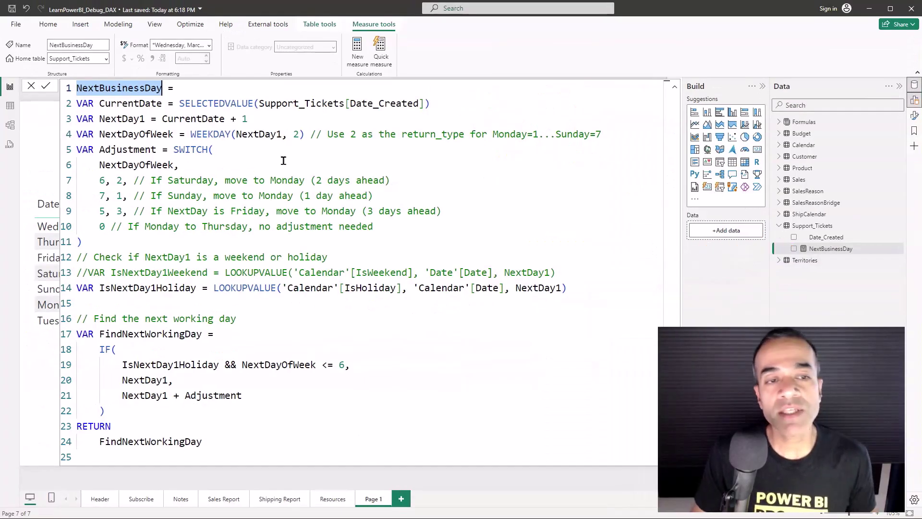
left_click(222, 149)
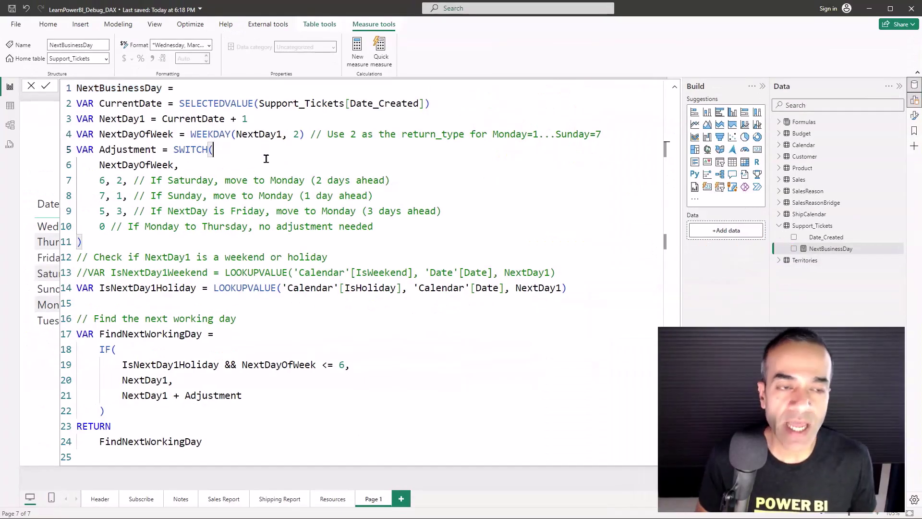
key("ctrl+Home")
key("Down")
key("Down")
key("Down")
key("Down")
key("Down")
key("Down")
key("Down")
key("Down")
key("Down")
key("Down")
key("Down")
key("Down")
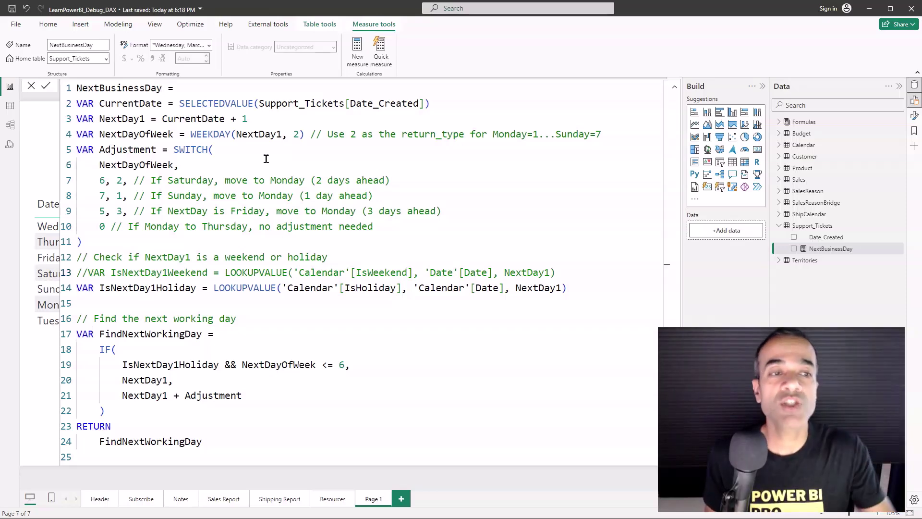
key("ctrl+Home")
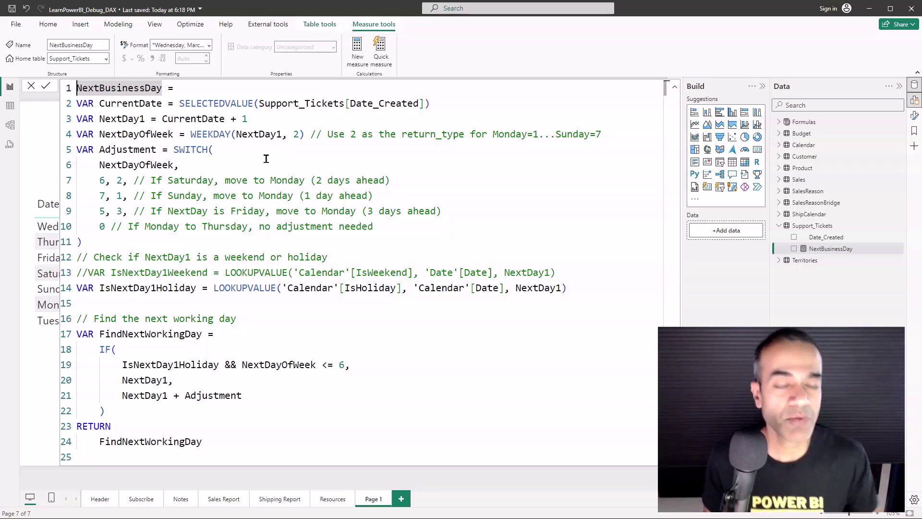
key("ctrl+Right")
key("Down")
key("Down")
key("Down")
key("Down")
key("Down")
key("Down")
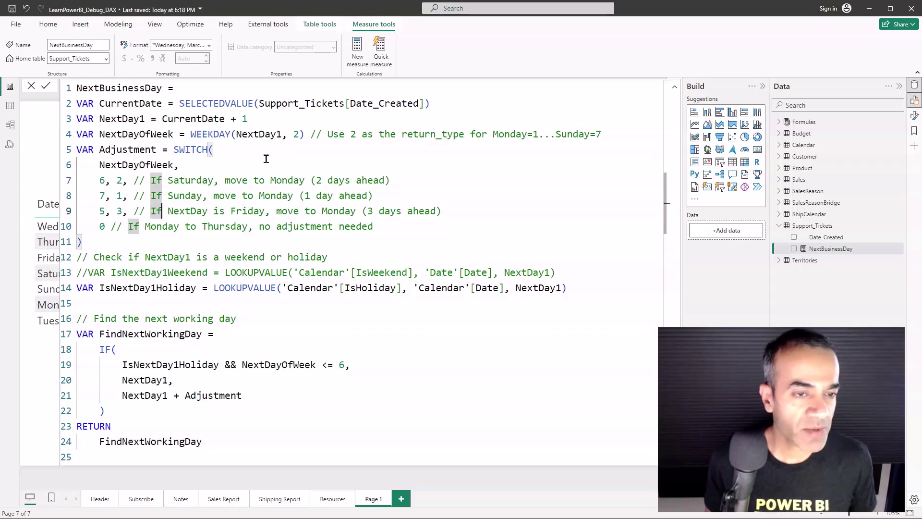
key("Down")
key("Down")
key("Down")
key("Down")
key("Down")
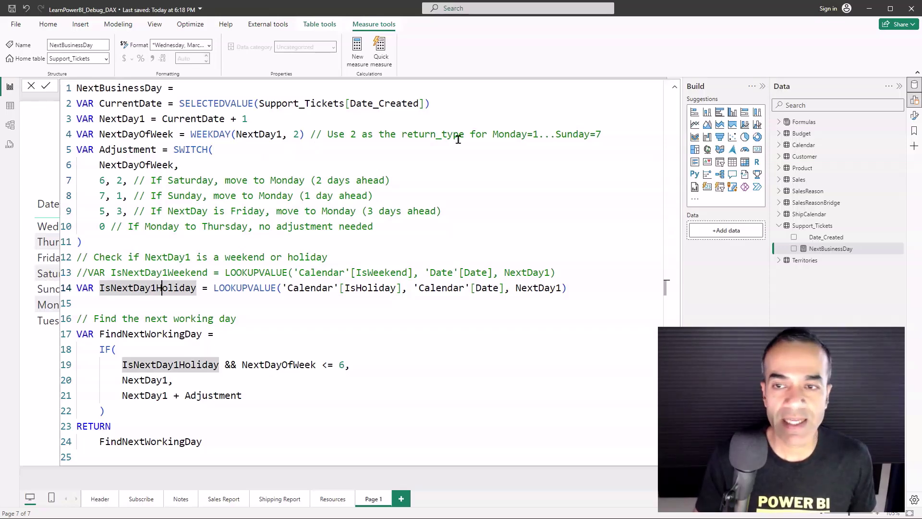
key("Escape")
Add NextBusinessDay as a second column in the Date_Created table and go through its rows
left_click(301, 282)
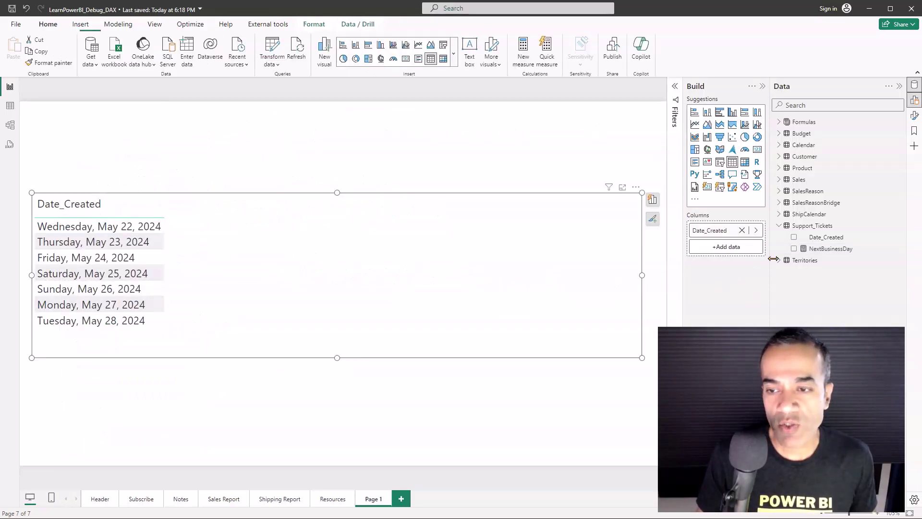
left_click(794, 248)
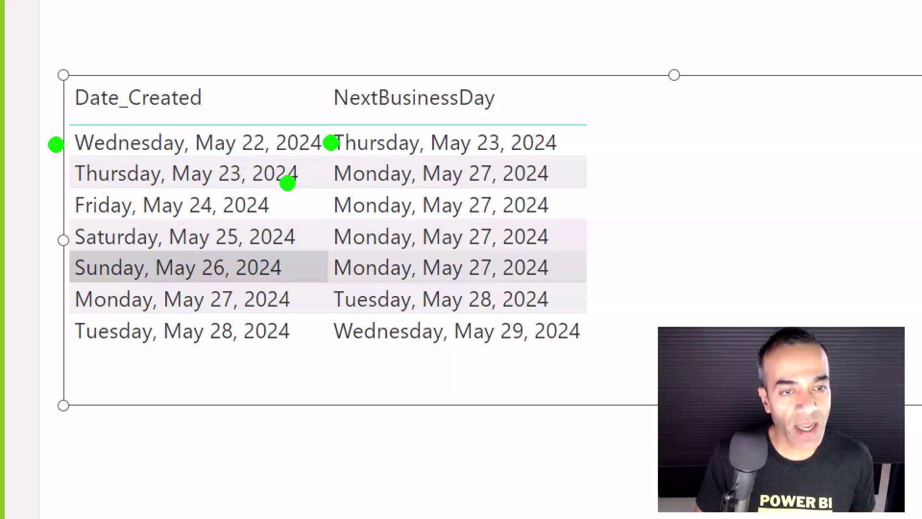
left_click(57, 173)
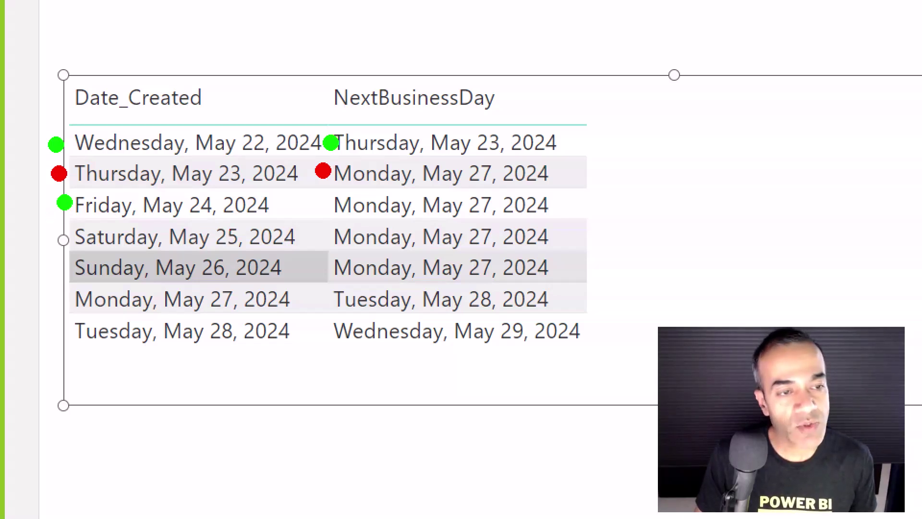
left_click(63, 202)
left_click(314, 207)
left_click(64, 235)
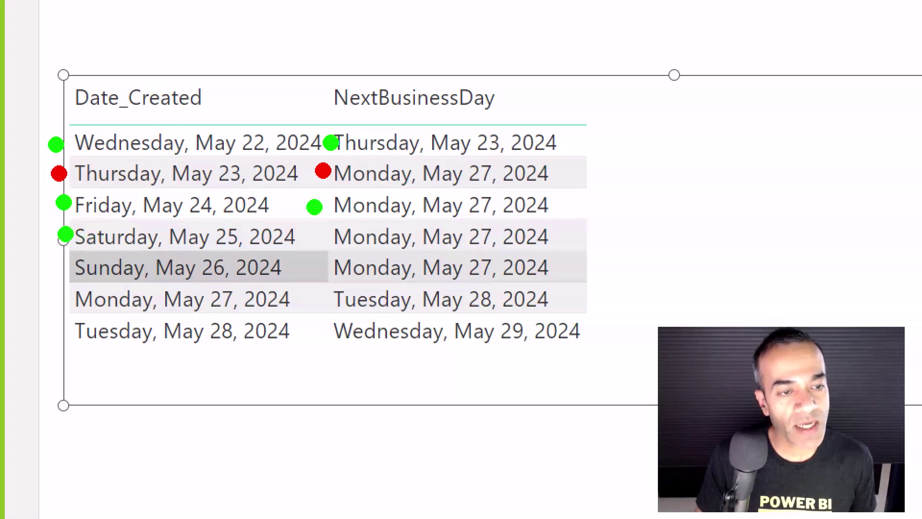
left_click(64, 272)
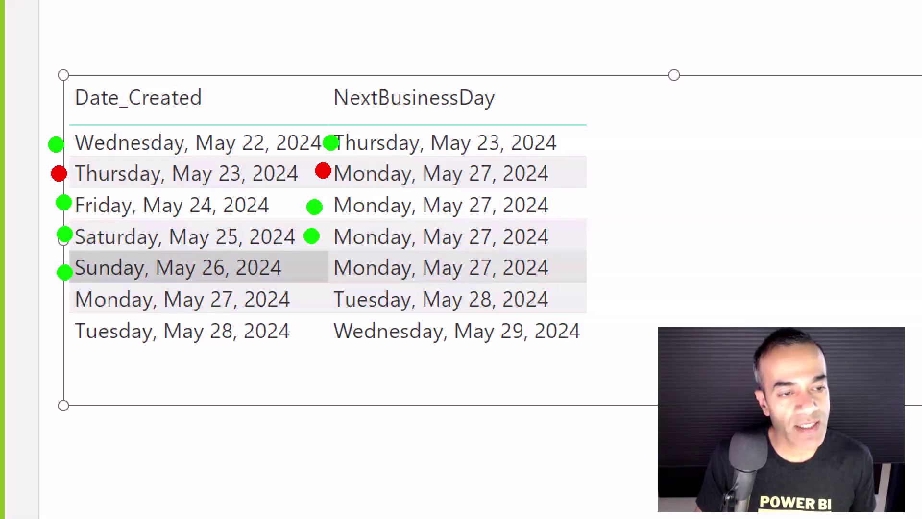
Point out the remaining date pairs, boxing Thursday May 23 → Monday May 27 in red, then clear it
left_click(308, 260)
left_click(61, 304)
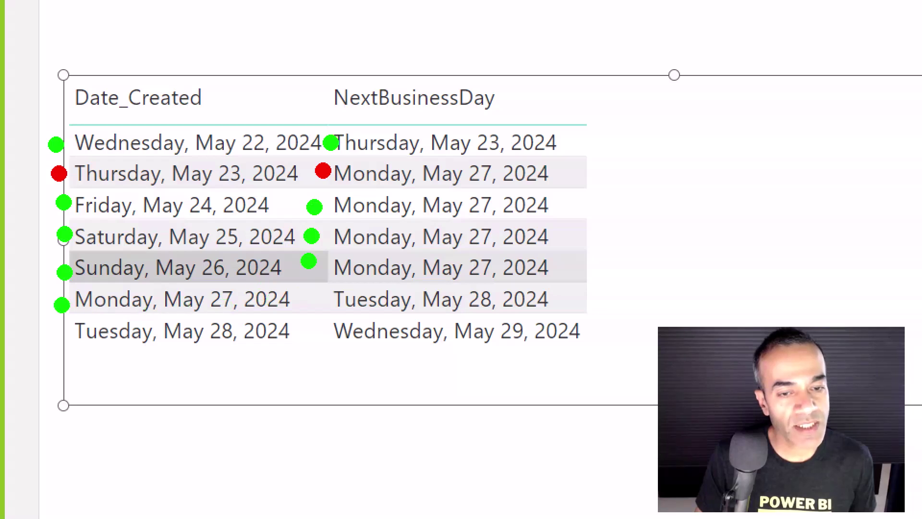
left_click(319, 295)
left_click(47, 333)
left_click(330, 329)
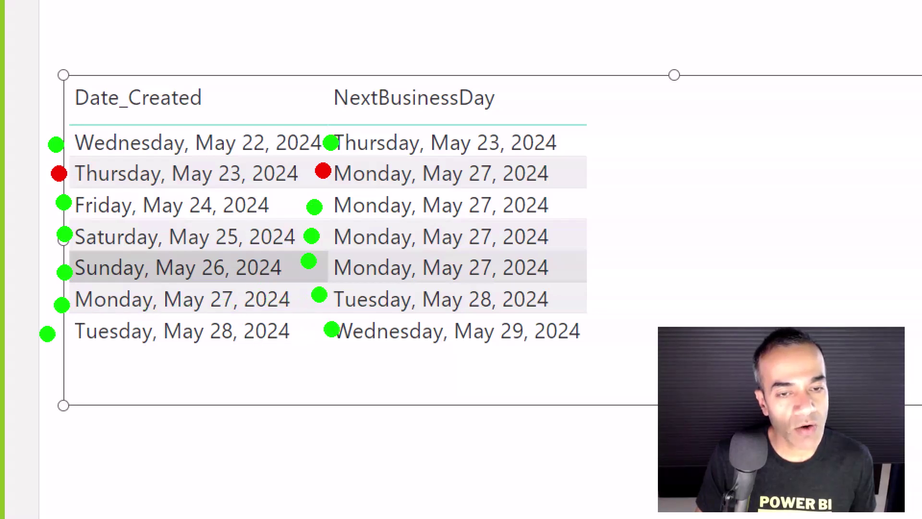
key("r")
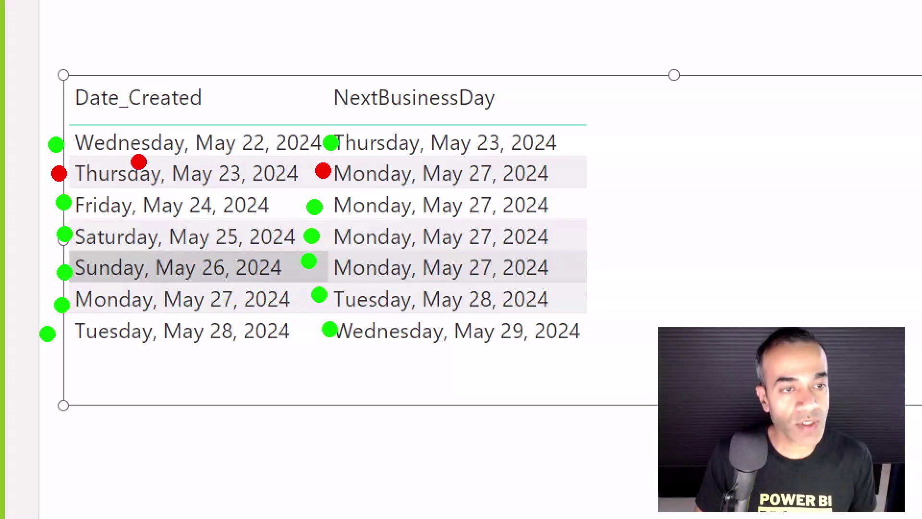
mouse_move(40, 148)
left_mouse_down()
mouse_move(449, 200)
mouse_move(591, 202)
left_mouse_up()
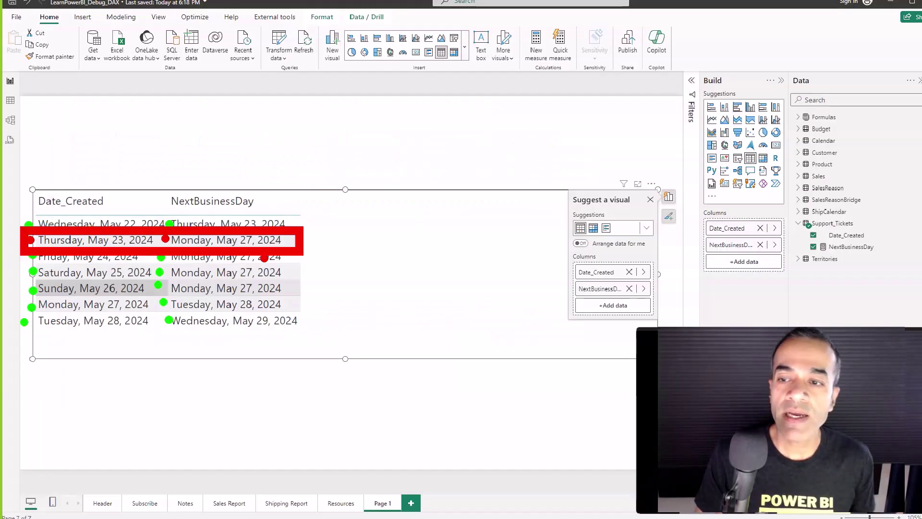
key("Escape")
Open NextBusinessDay's full formula, select and copy all its code, and close the editor
left_click(831, 248)
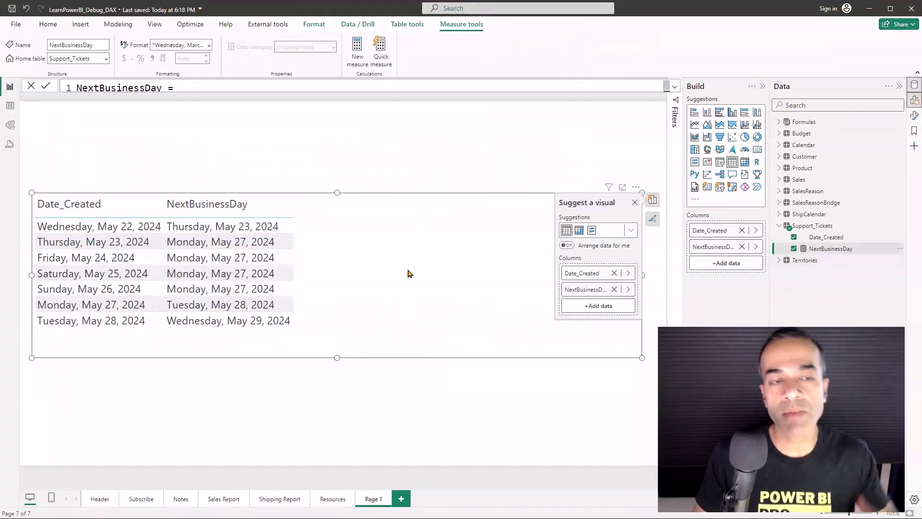
left_click(674, 89)
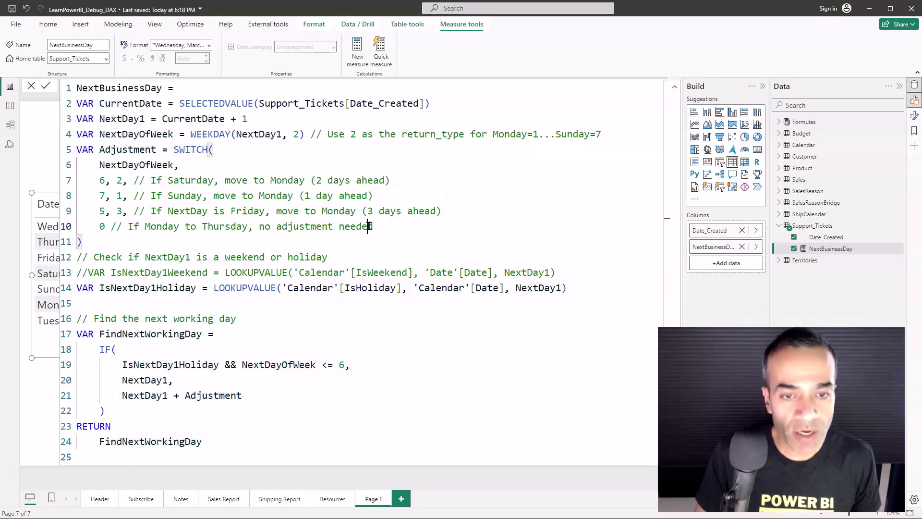
key("ctrl+a")
key("ctrl+c")
key("Escape")
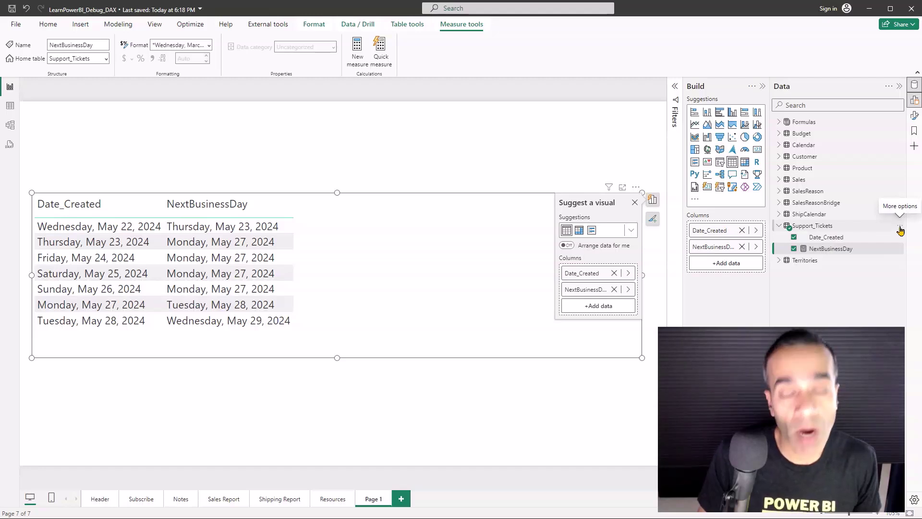
left_click(900, 231)
Create a new Support_Tickets measure from the pasted code, named vCurrentDate and returning CurrentDate
left_click(843, 247)
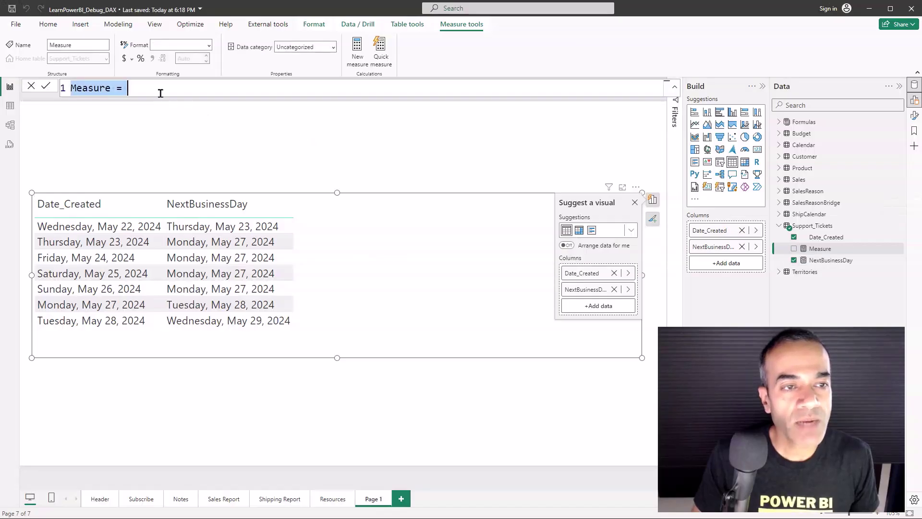
key("ctrl+v")
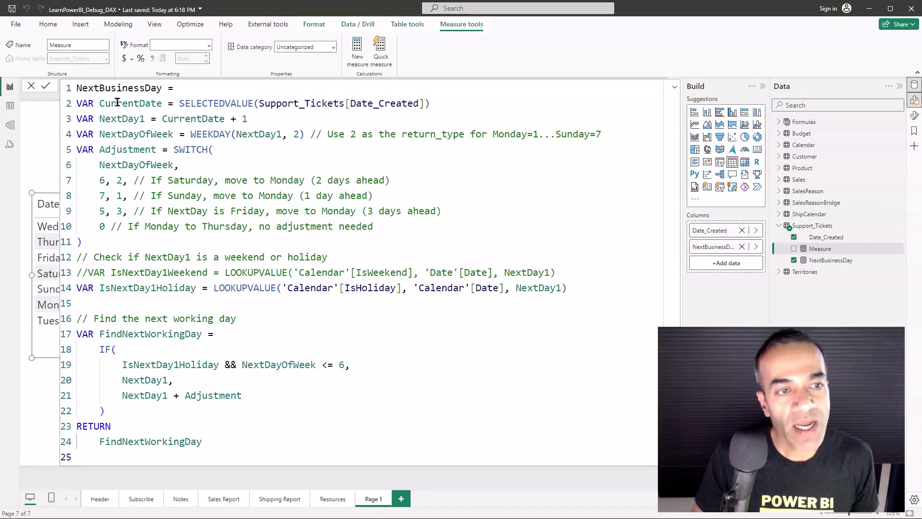
double_click(117, 103)
key("ctrl+c")
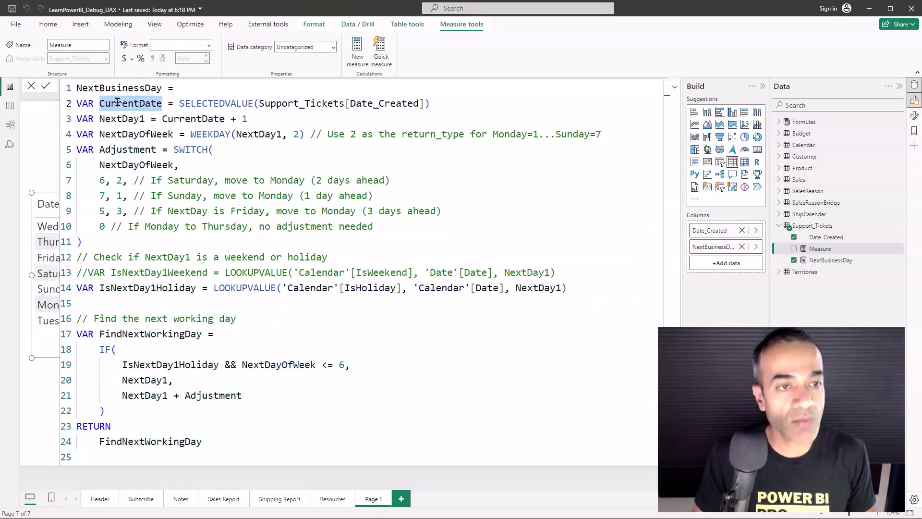
double_click(122, 90)
type("v")
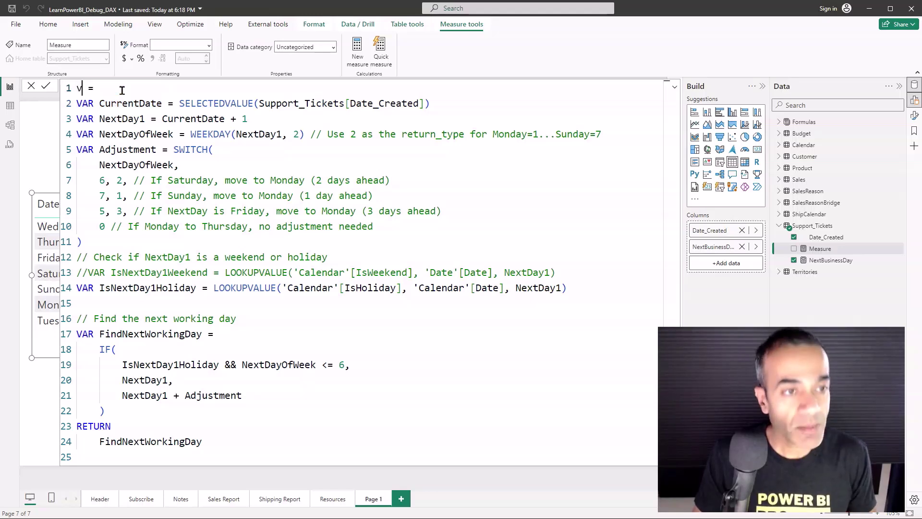
key("ctrl+v")
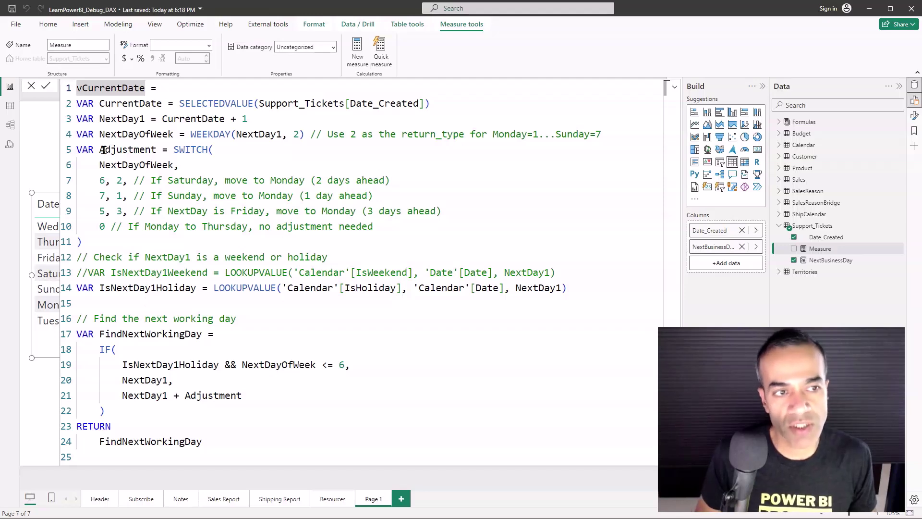
key("Left")
key("Left")
key("Left")
key("Left")
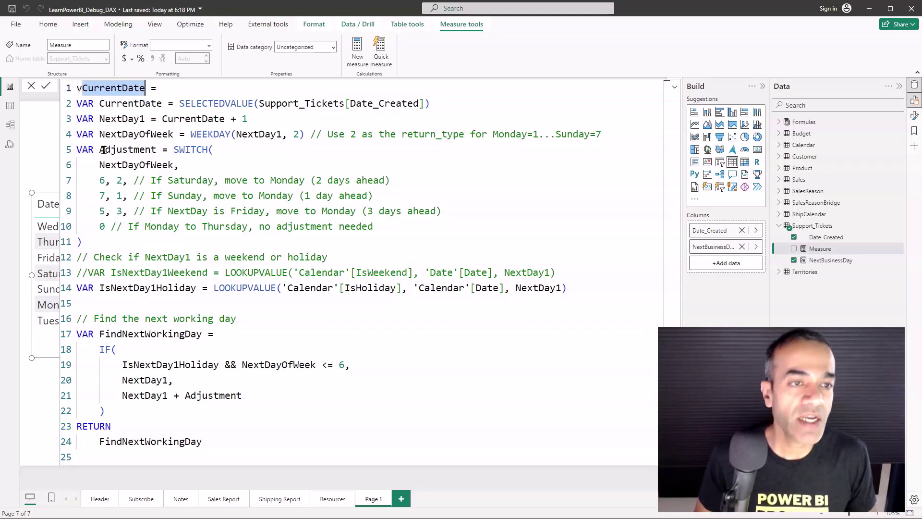
key("shift+Right")
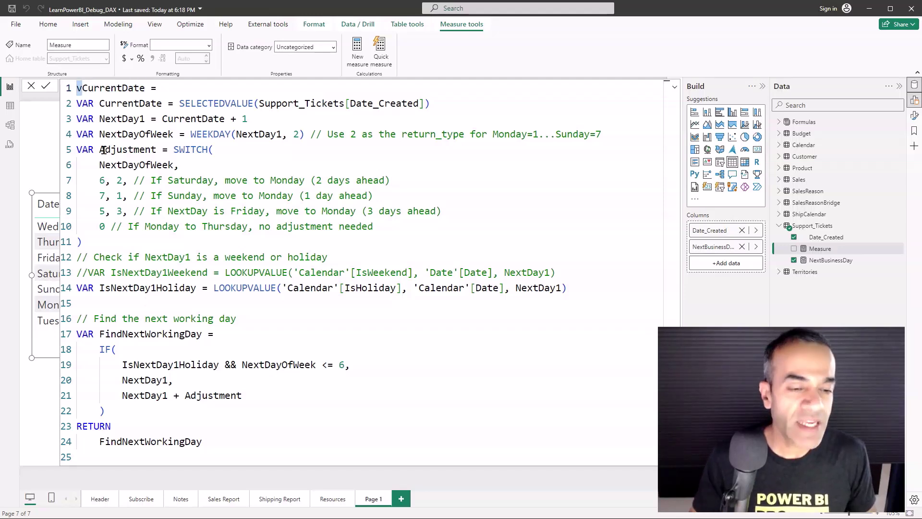
double_click(158, 441)
type("CurrentDate")
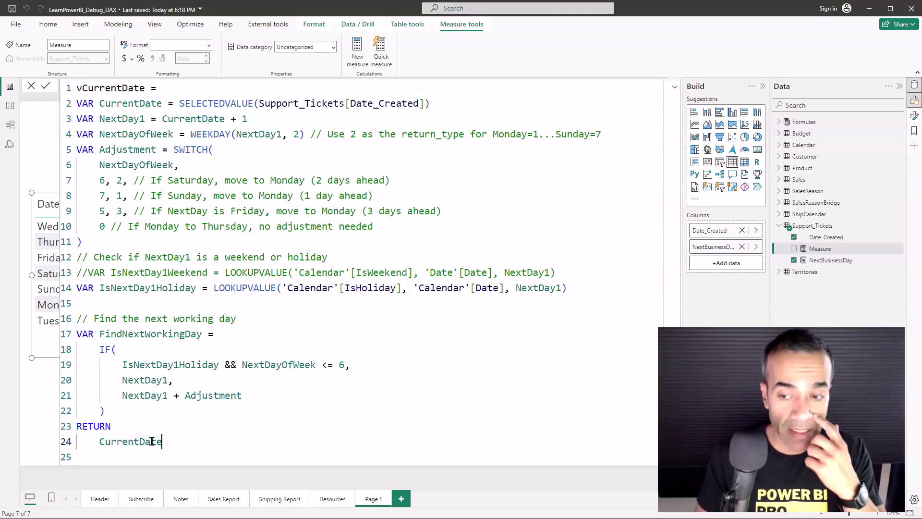
left_click(48, 87)
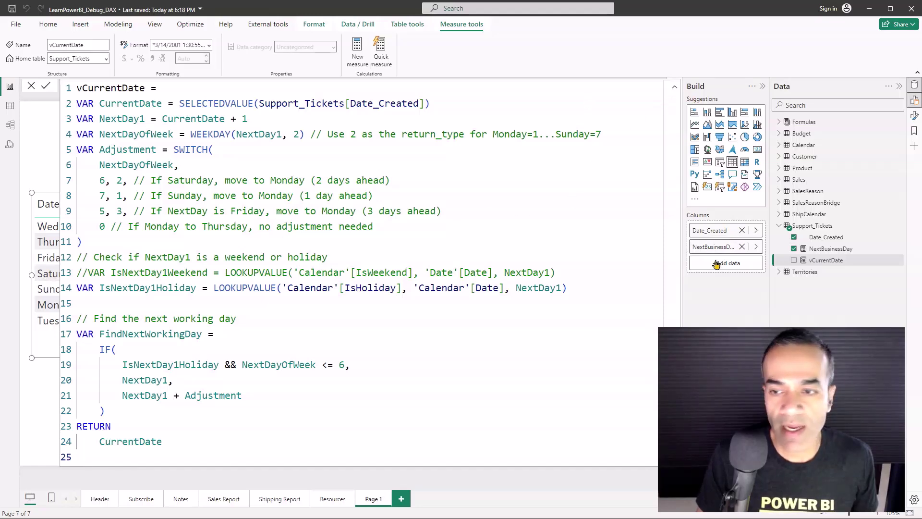
Swap the table's NextBusinessDay column for vCurrentDate, formatted as Short Date
left_click(824, 248)
left_click(812, 225)
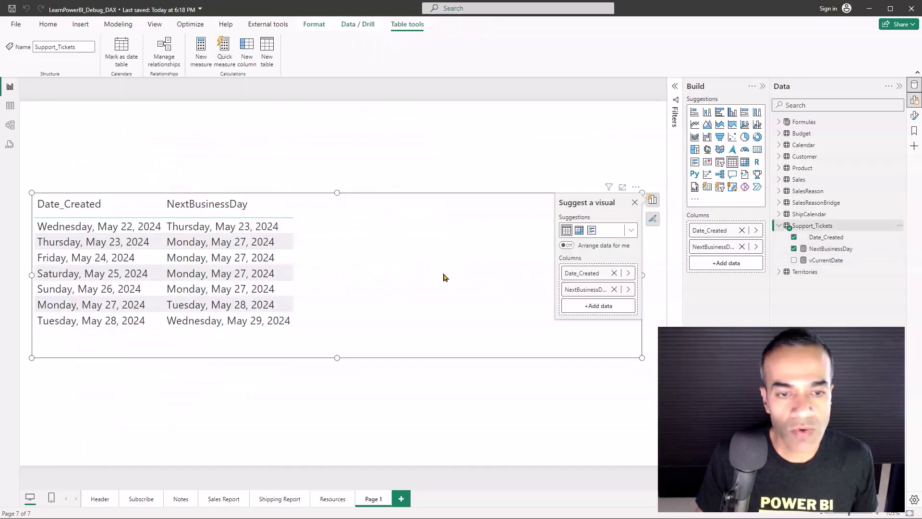
left_click(793, 259)
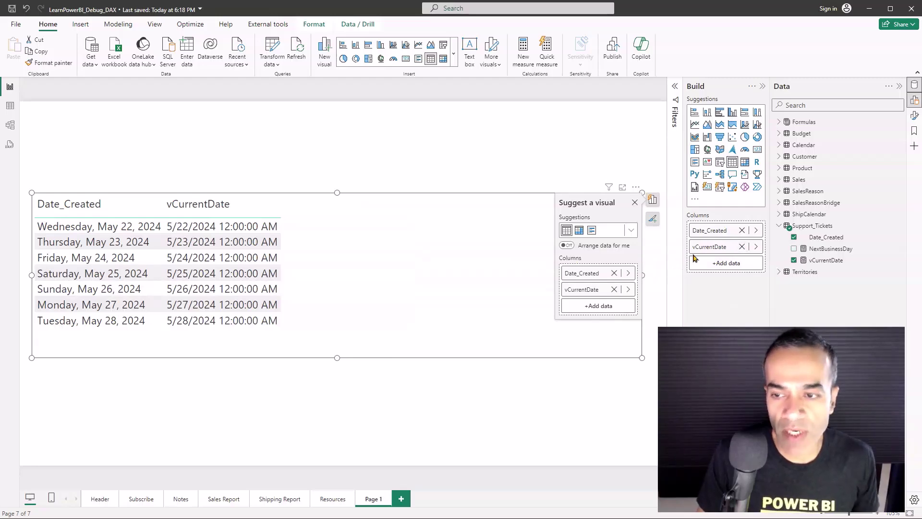
left_click(826, 260)
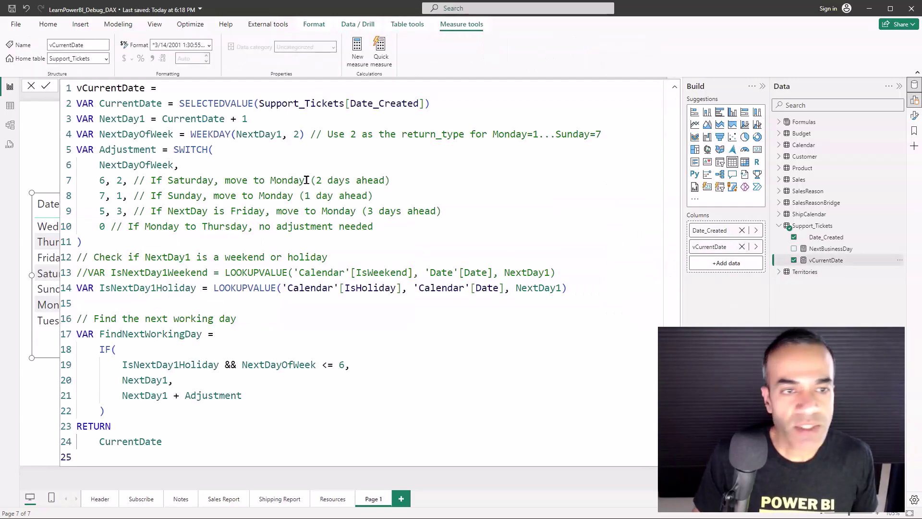
left_click(209, 46)
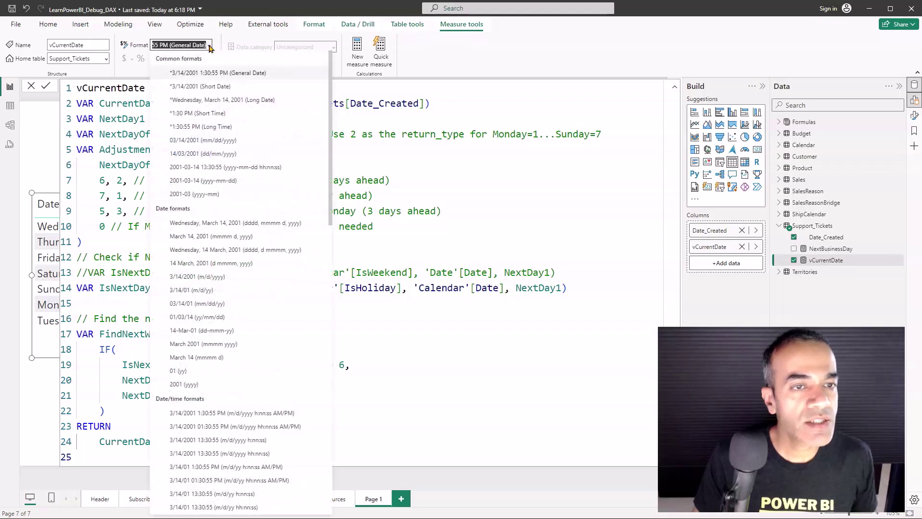
left_click(198, 86)
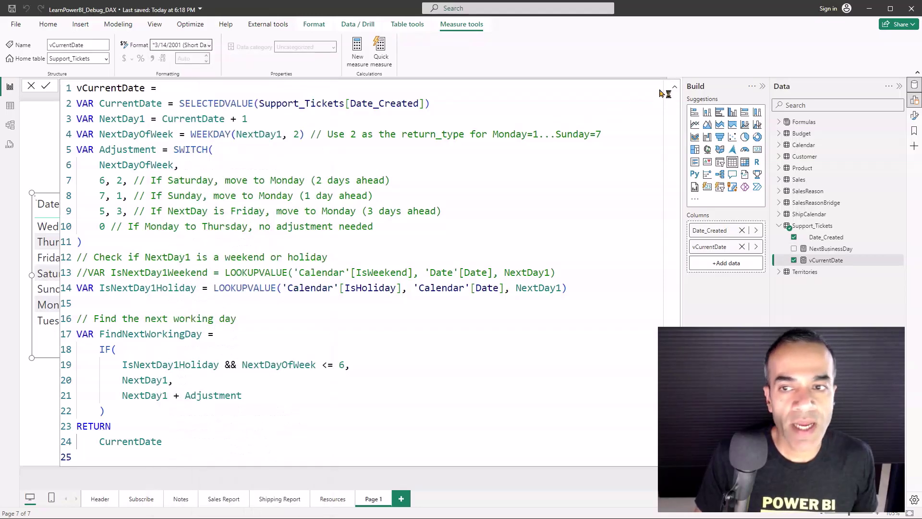
left_click(674, 89)
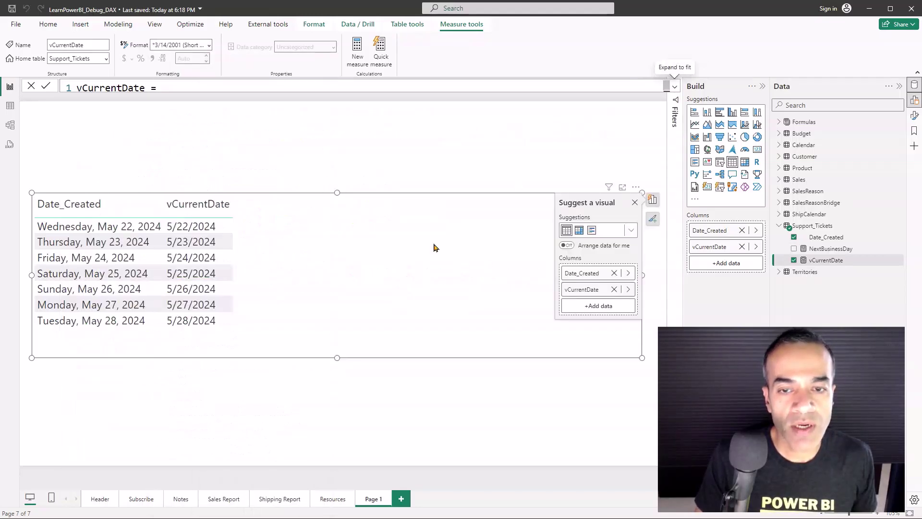
Copy the NextBusinessDay code into a new blank Support_Tickets measure
left_click(828, 249)
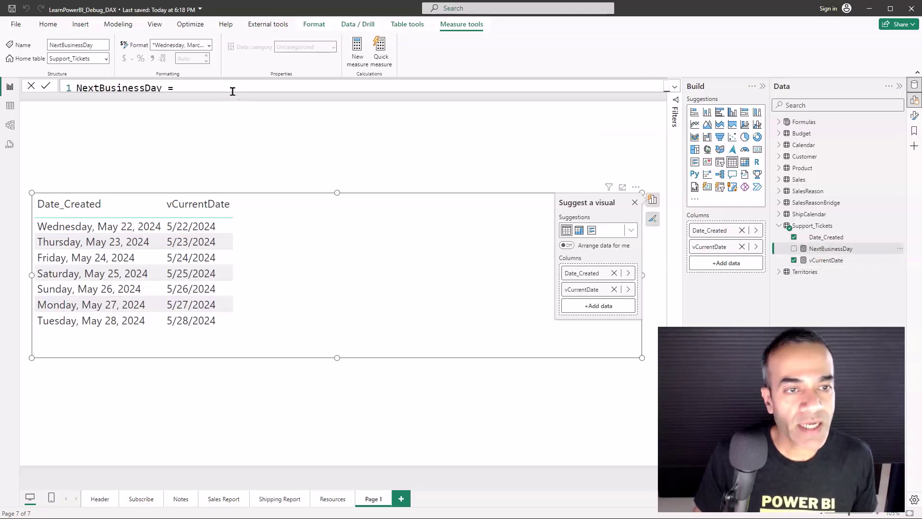
key("ctrl+a")
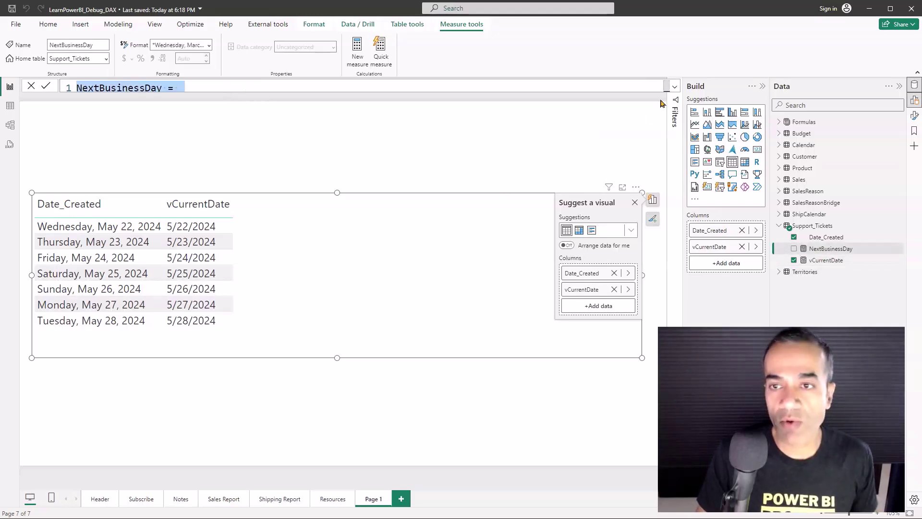
left_click(674, 87)
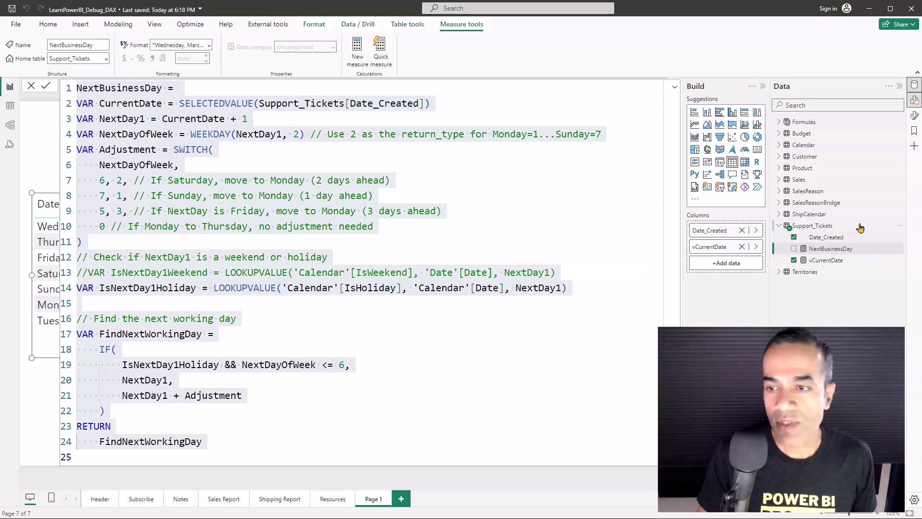
left_click(899, 226)
key("Escape")
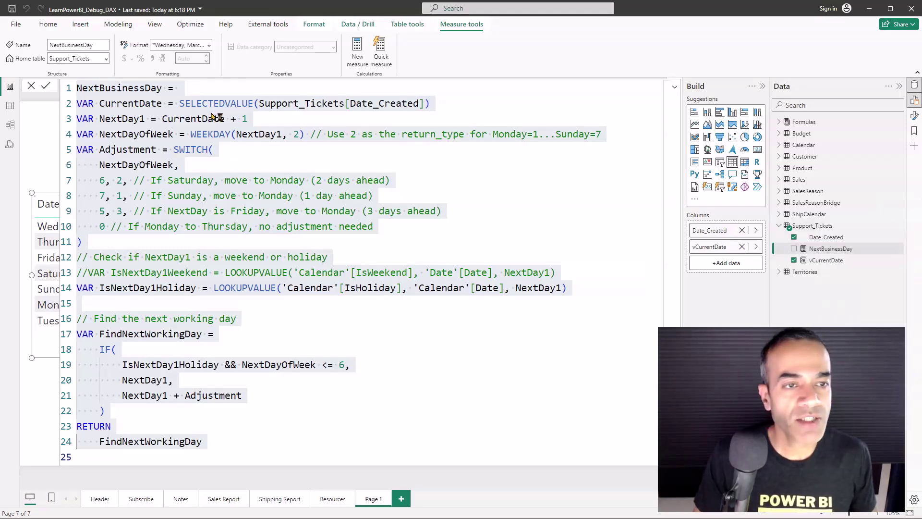
type("NextBusinessDay = VAR CurrentDate = SELECTEDVALUE(Support_Tickets[Date_Created]) VAR NextDay1 = CurrentDate + 1 VAR NextDayOfWeek = WEEKDAY(NextDay1, 2) // Use 2 as the return_type for Monday=1...Sunday=7 VAR Adjustment = SWITCH(     NextDayOfWeek,     6, 2, // If Saturday, move to Monday (2 days ahead)     7, 1, // If Sunday, move to Monday (1 day ahead)     5, 3, // If NextDay is Friday, move to Monday (3 days ahead)     0 // If Monday to Thursday, no adjustment needed ) // Check if NextDay1 is a weekend or holiday //VAR IsNextDay1Weekend = LOOKUPVALUE('Calendar'[IsWeekend], 'Date'[Date], NextDay1) VAR IsNextDay1Holiday = LOOKUPVALUE('Calendar'[IsHoliday], 'Calendar'[Date], NextDay1)  // Find the next working day VAR FindNextWorkingDay =     IF(         IsNextDay1Holiday && NextDayOfWeek <= 6,         NextDay1,         NextDay1 + Adjustment     ) RETURN     FindNextWorkingDay")
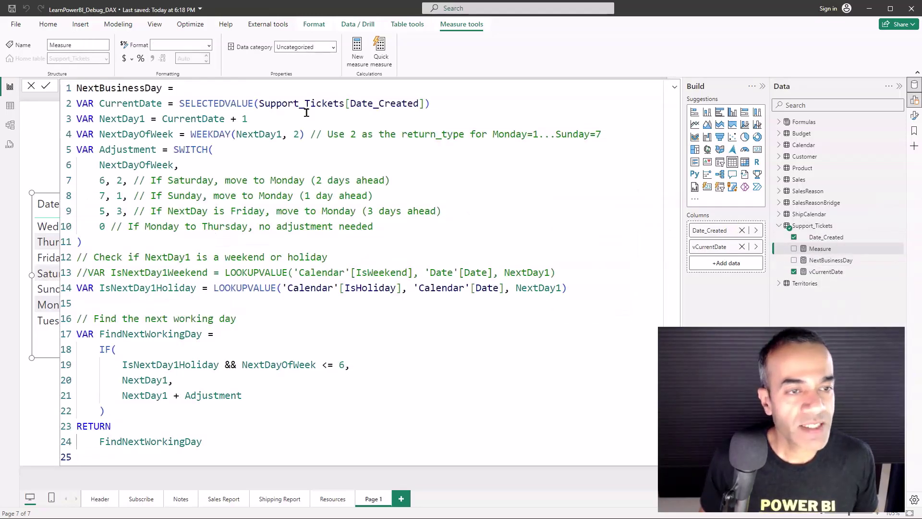
Name the measure vNextDay1, make it return NextDay1 instead of FindNextWorkingDay, and commit
double_click(124, 120)
key("ctrl+c")
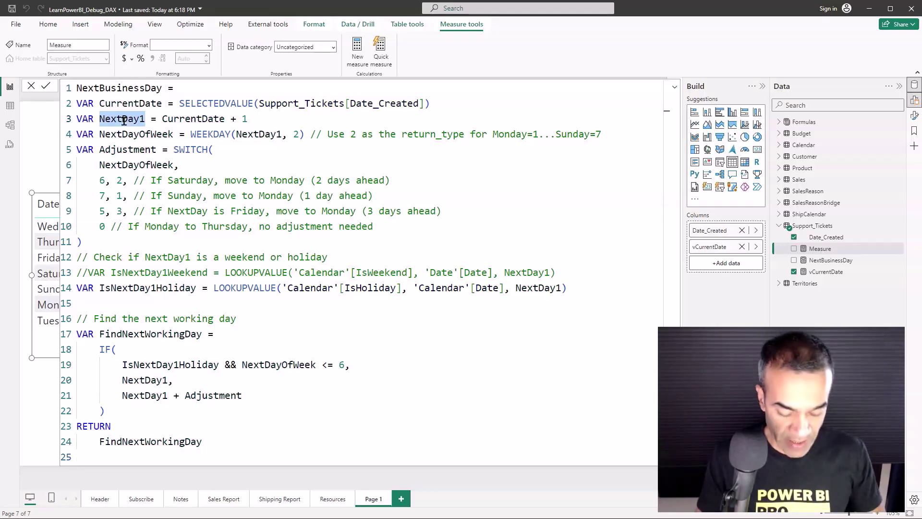
double_click(128, 89)
key("ctrl+v")
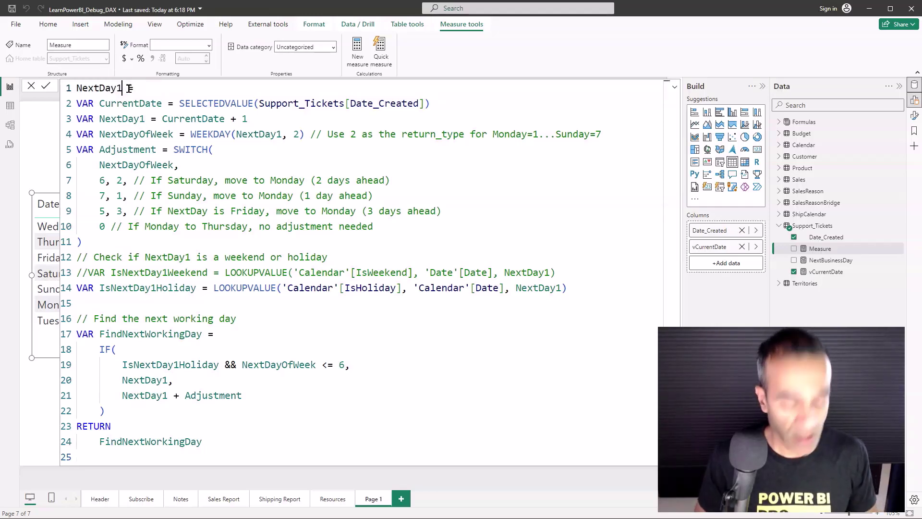
type("v")
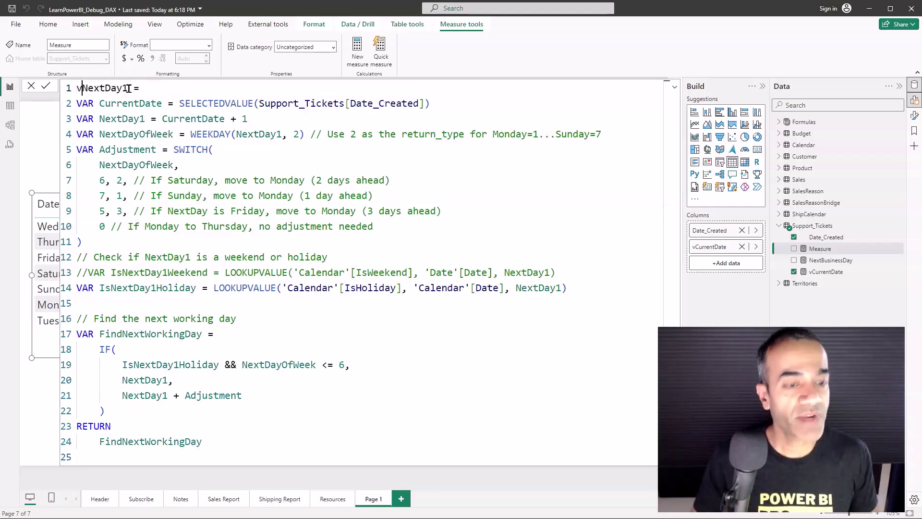
double_click(134, 442)
key("ctrl+v")
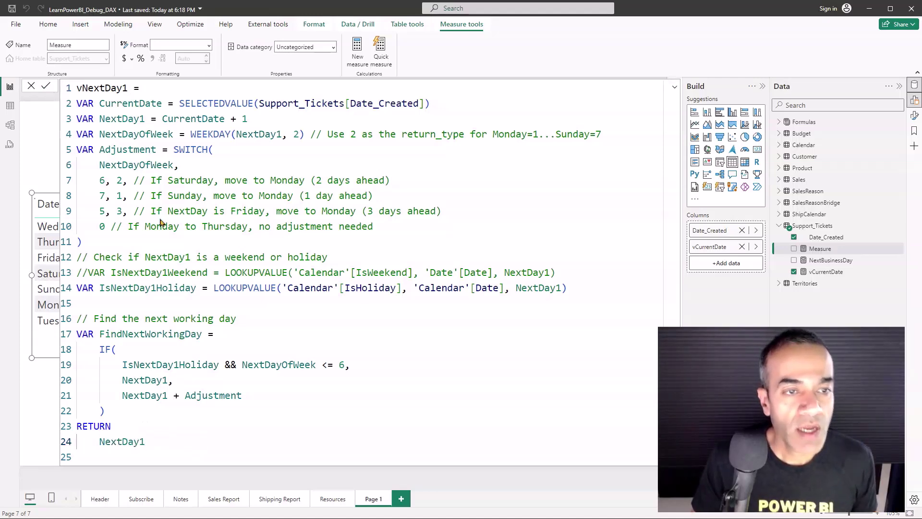
key("Return")
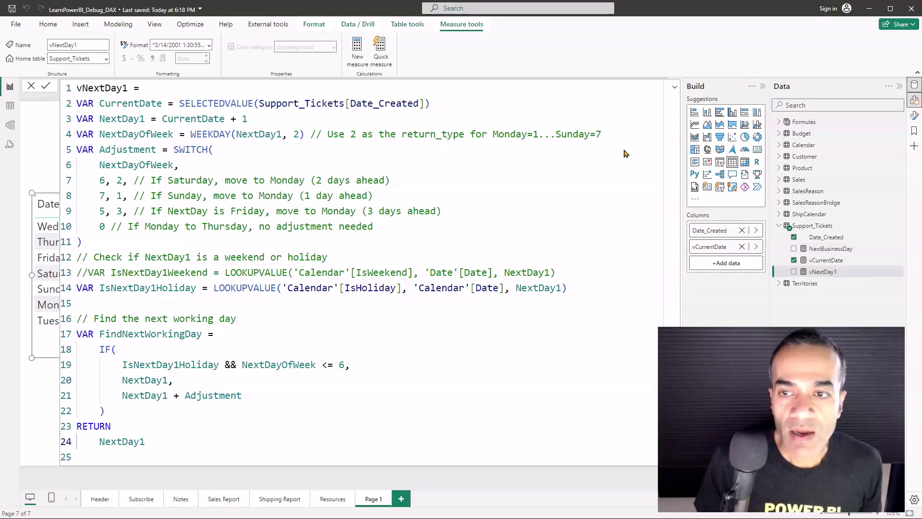
Add vNextDay1 to the table as a third column in Long Date format
left_click(812, 226)
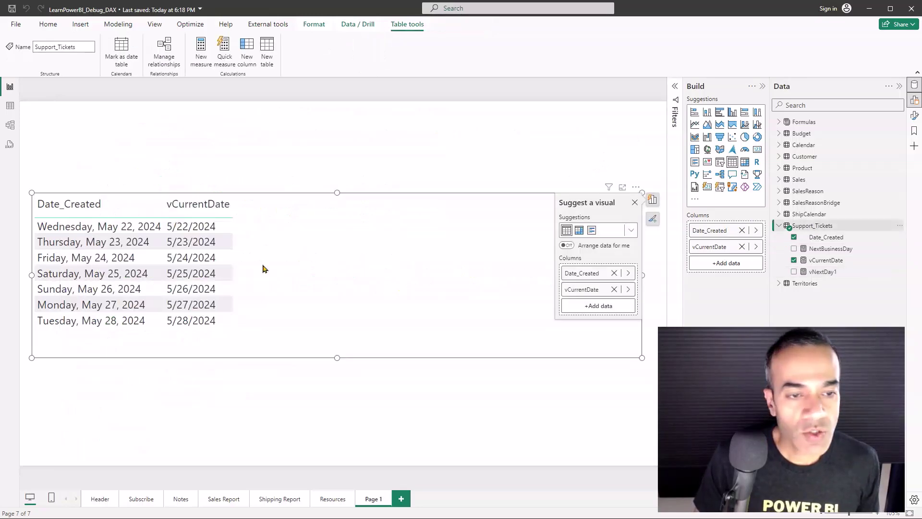
left_click(793, 273)
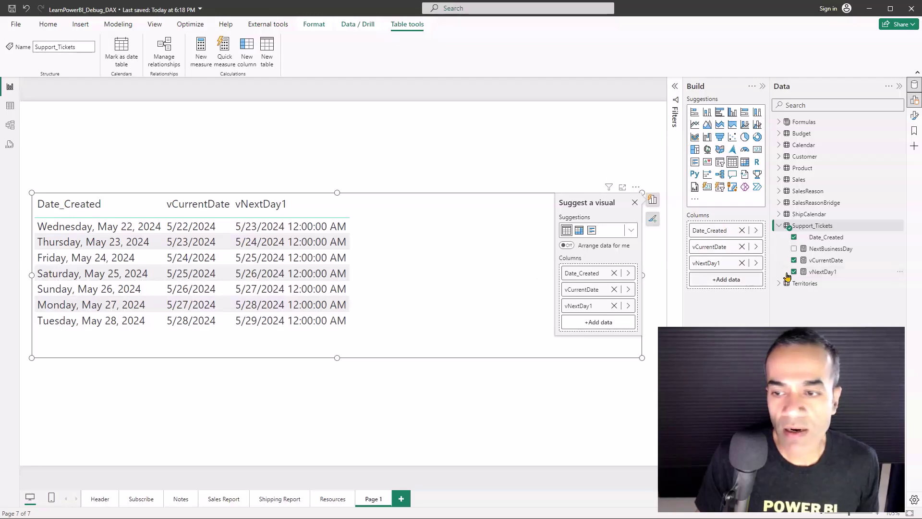
left_click(822, 272)
left_click(210, 46)
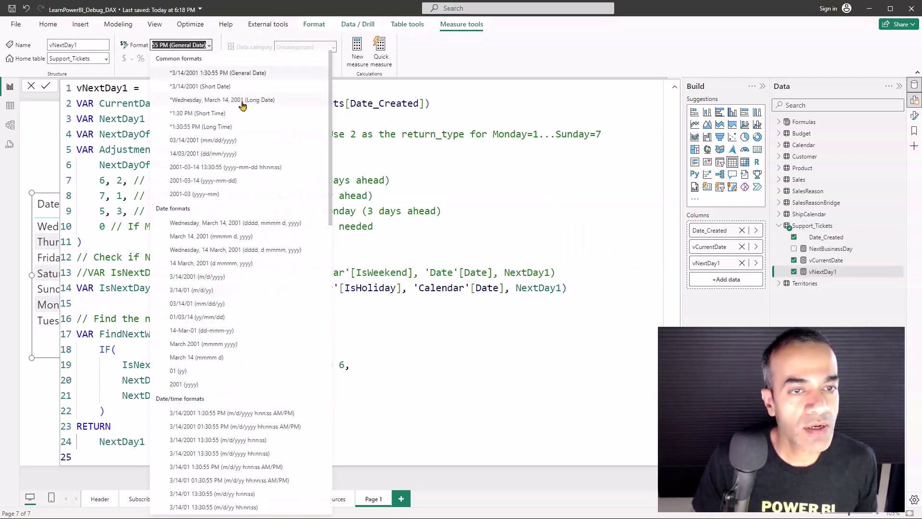
left_click(243, 101)
left_click(390, 258)
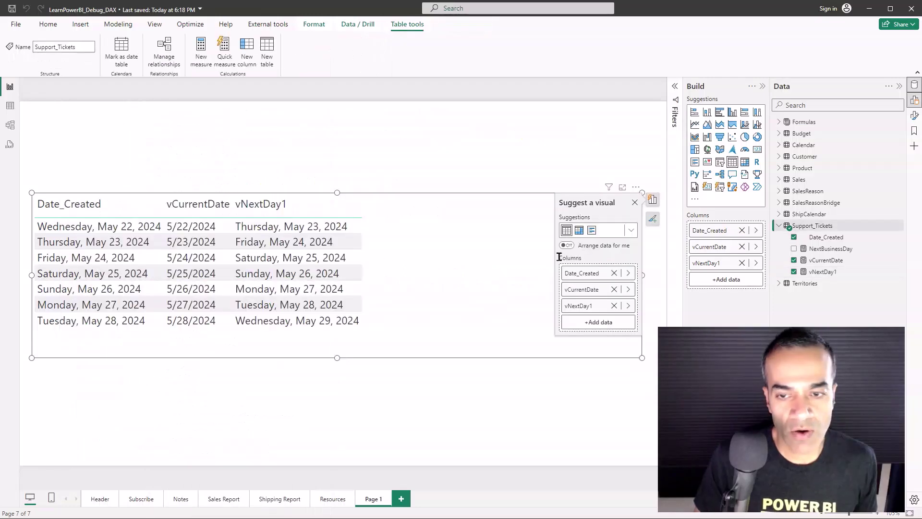
left_click(825, 249)
key("ctrl+a")
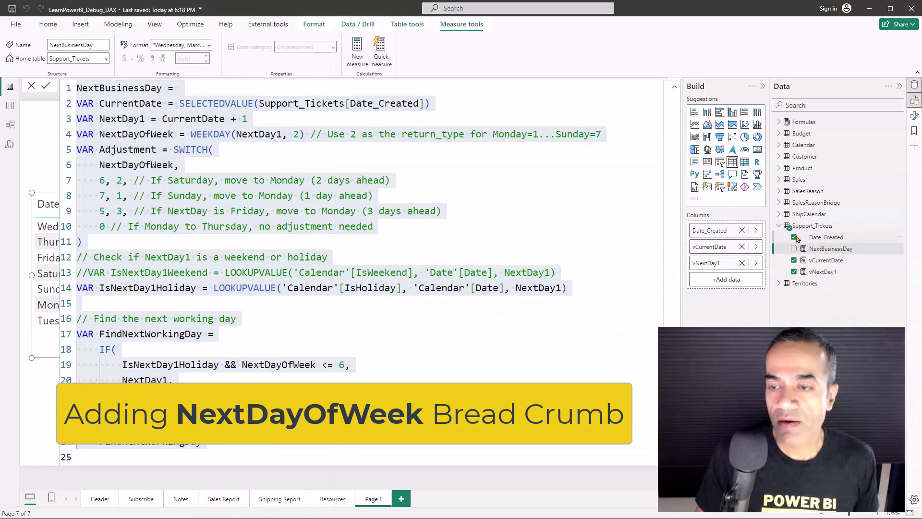
Create a vNextDayOfWeek measure from the copied code and add it as a table column (4,5,6,7,1,2,3)
key("ctrl+c")
left_click(357, 50)
key("ctrl+a")
key("BackSpace")
key("ctrl+v")
double_click(129, 88)
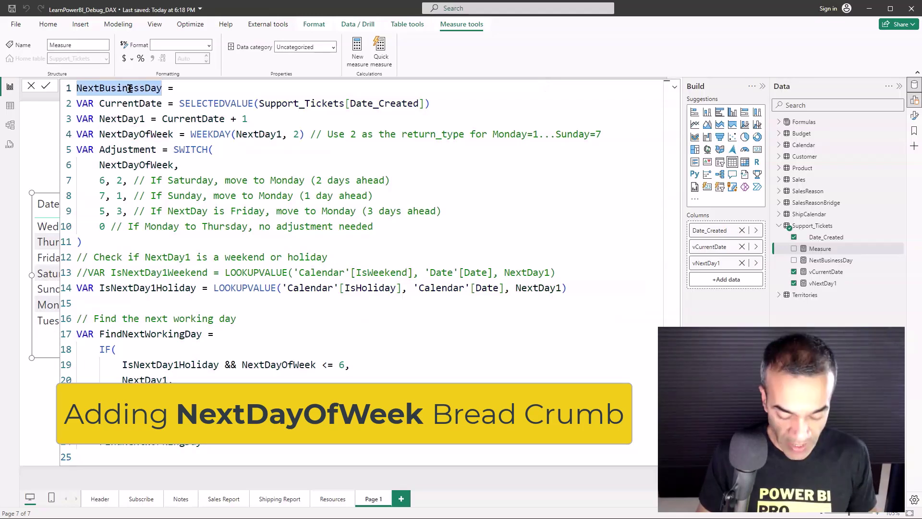
type("vNextDayOfWeek")
left_click(46, 86)
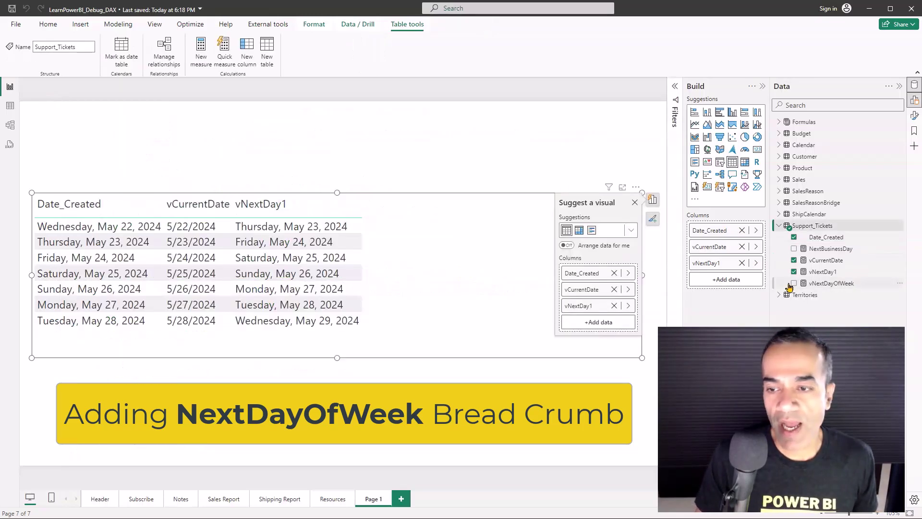
left_click(794, 283)
Create a vAdjustment measure from the same code and add it as the fifth column (0,3,2,1,0,0,0)
left_click(830, 249)
key("ctrl+a")
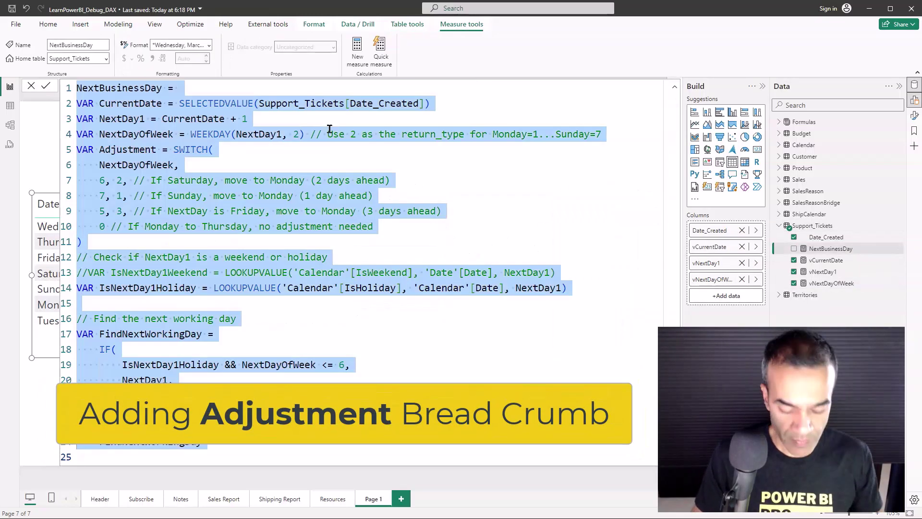
key("ctrl+c")
left_click(357, 51)
key("ctrl+a")
key("BackSpace")
key("ctrl+v")
double_click(120, 151)
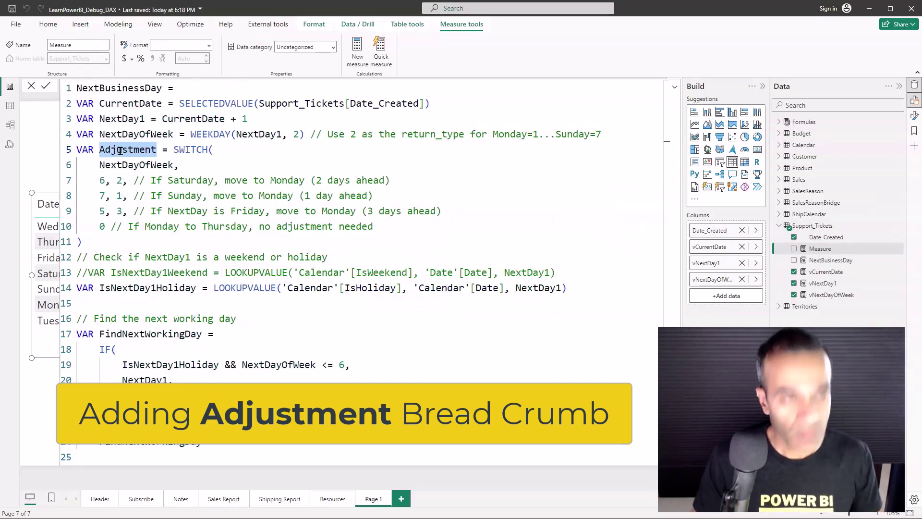
key("ctrl+c")
double_click(114, 87)
type("v")
key("ctrl+v")
left_click(45, 85)
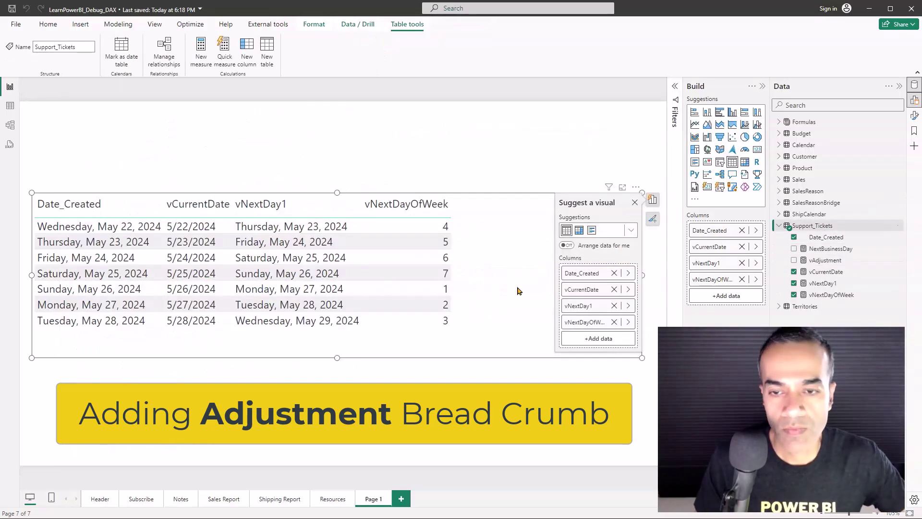
left_click(793, 259)
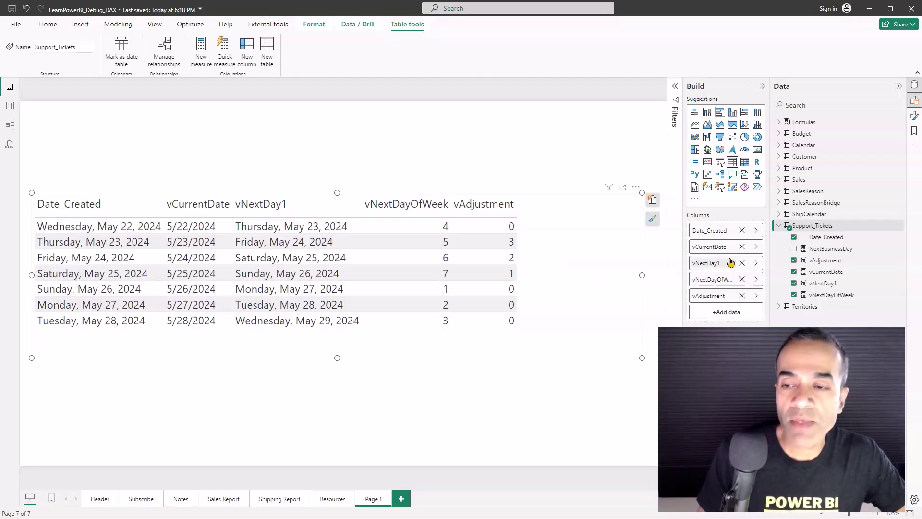
left_click(833, 250)
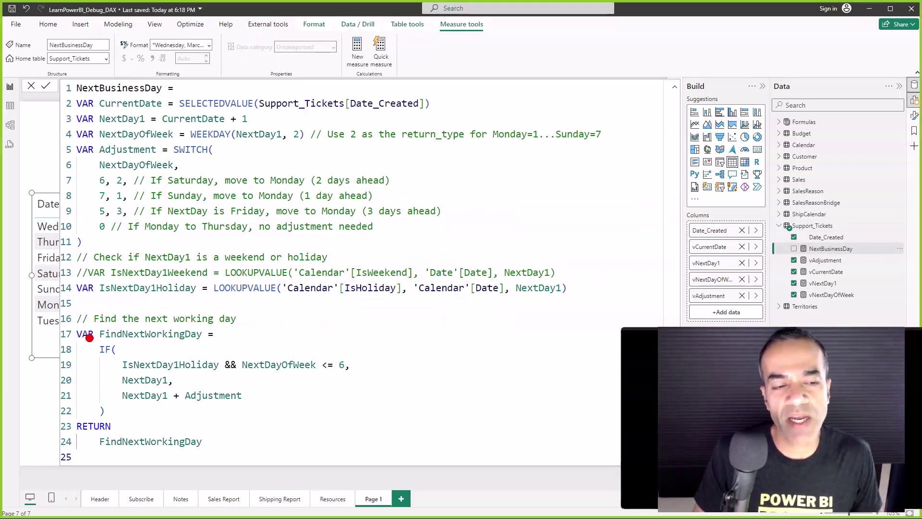
Mark code lines 16–21, then move the table visual lower on the page
mouse_move(62, 312)
left_mouse_down()
mouse_move(126, 360)
mouse_move(369, 412)
left_mouse_up()
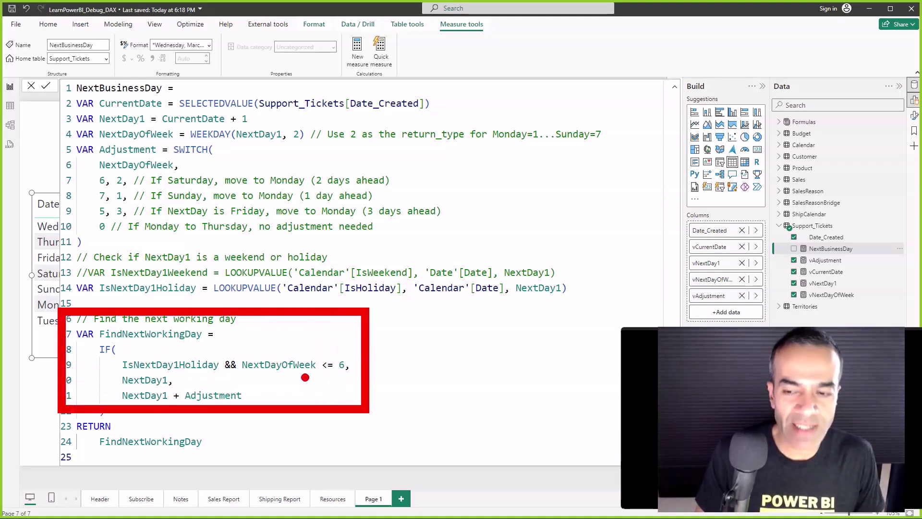
key("Escape")
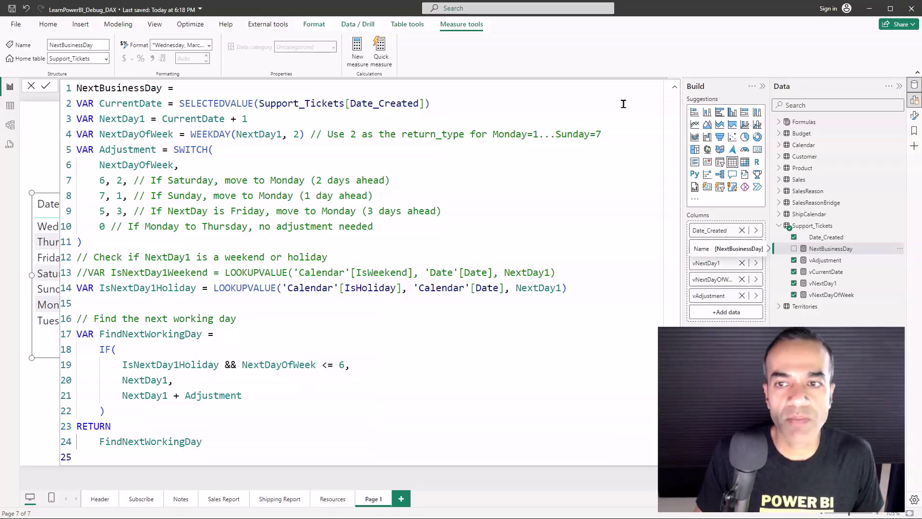
left_click(677, 90)
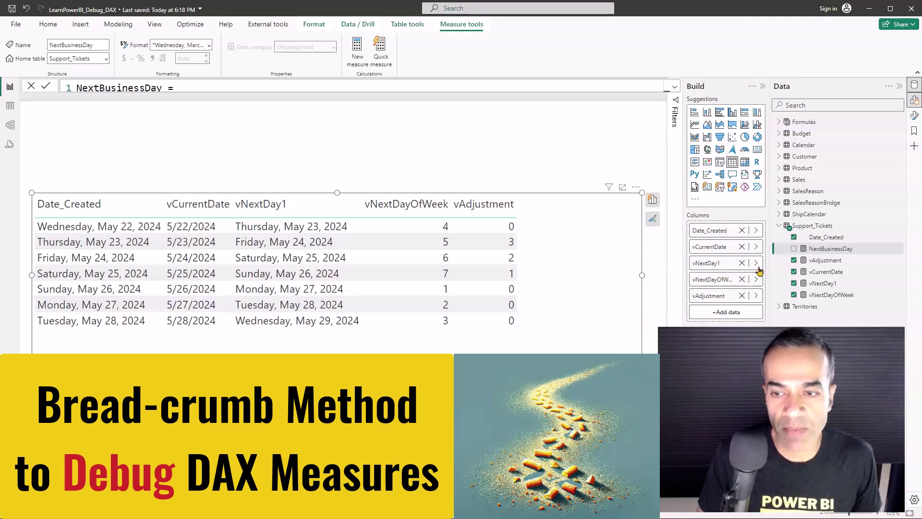
left_click_drag(637, 196, 638, 287)
Select lines 1 through 11 of the expanded NextBusinessDay code
left_click(674, 89)
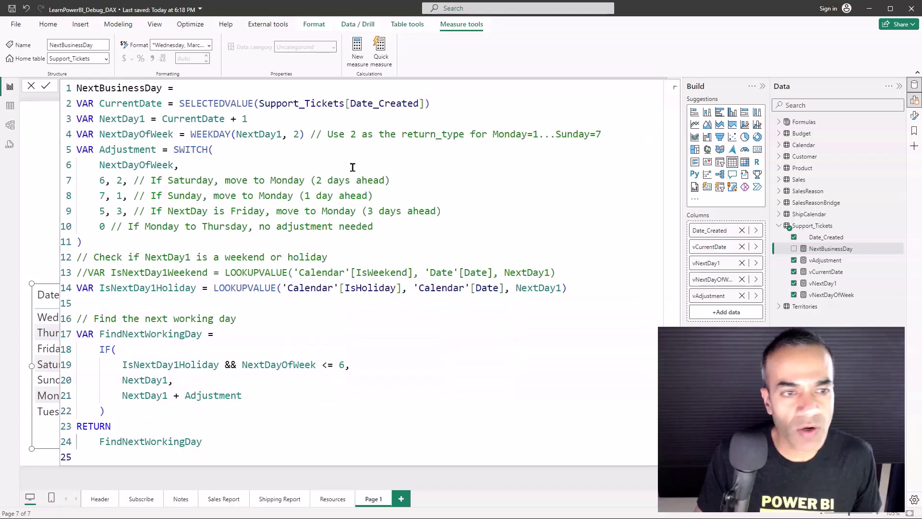
left_click(144, 242)
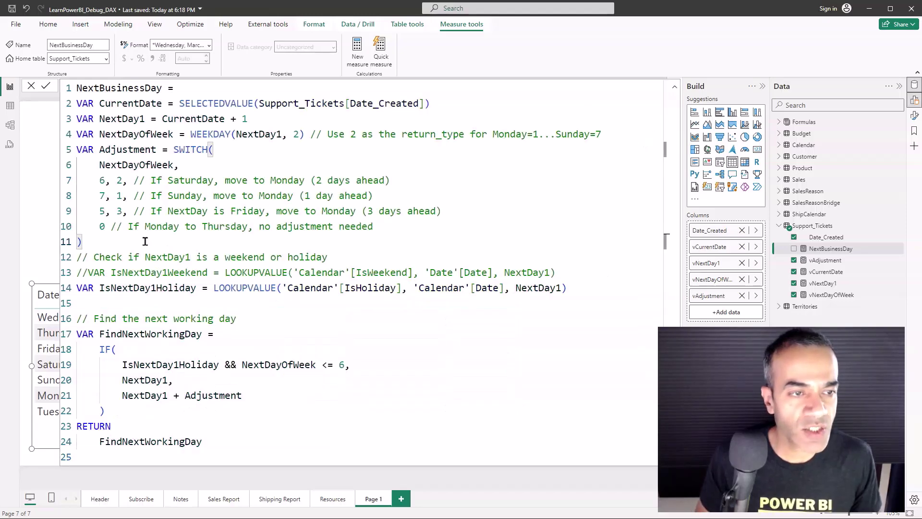
key("ctrl+shift+Home")
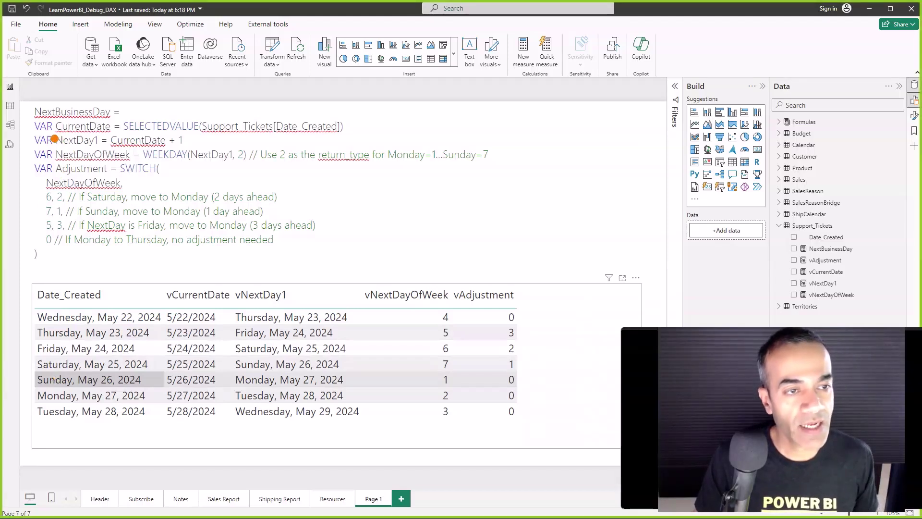
left_click_drag(54, 140, 321, 136)
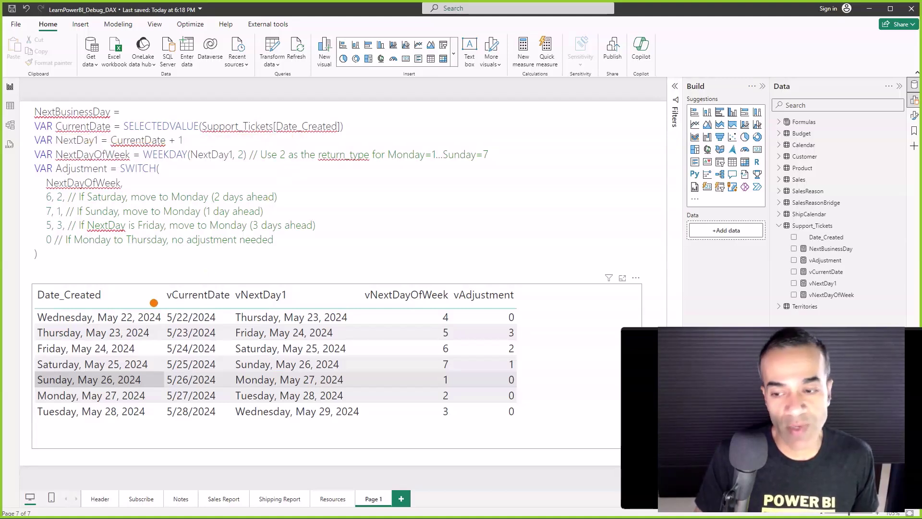
mouse_move(133, 307)
left_mouse_down()
mouse_move(176, 300)
mouse_move(177, 321)
left_mouse_up()
left_click_drag(142, 345, 175, 344)
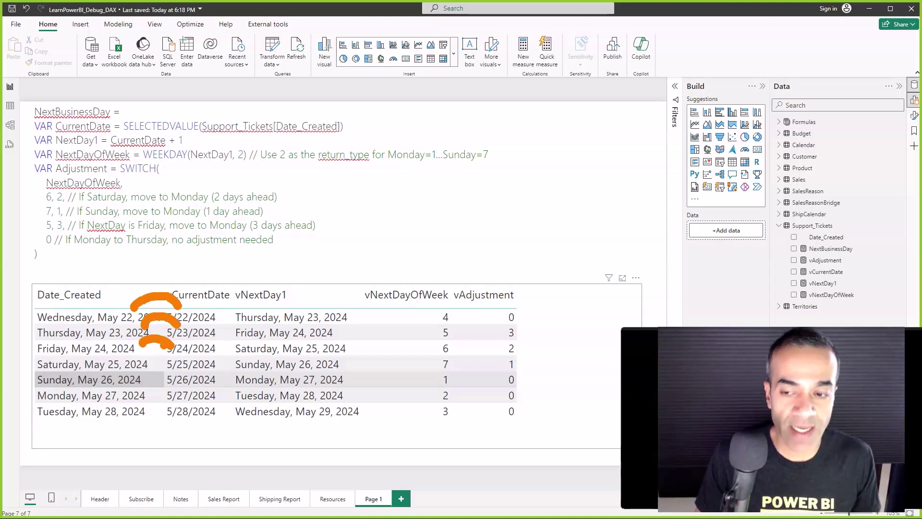
key("Escape")
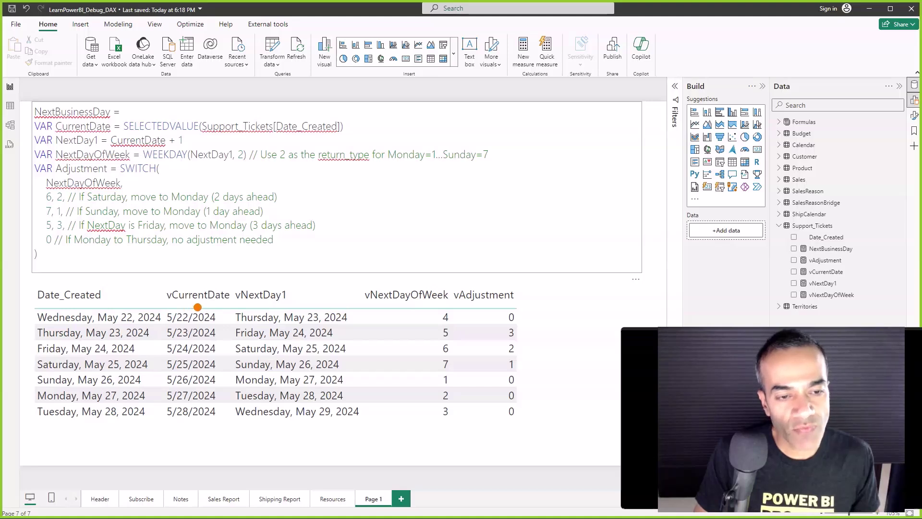
mouse_move(197, 307)
left_mouse_down()
mouse_move(248, 289)
mouse_move(277, 310)
left_mouse_up()
mouse_move(203, 327)
left_mouse_down()
mouse_move(253, 313)
mouse_move(269, 327)
left_mouse_up()
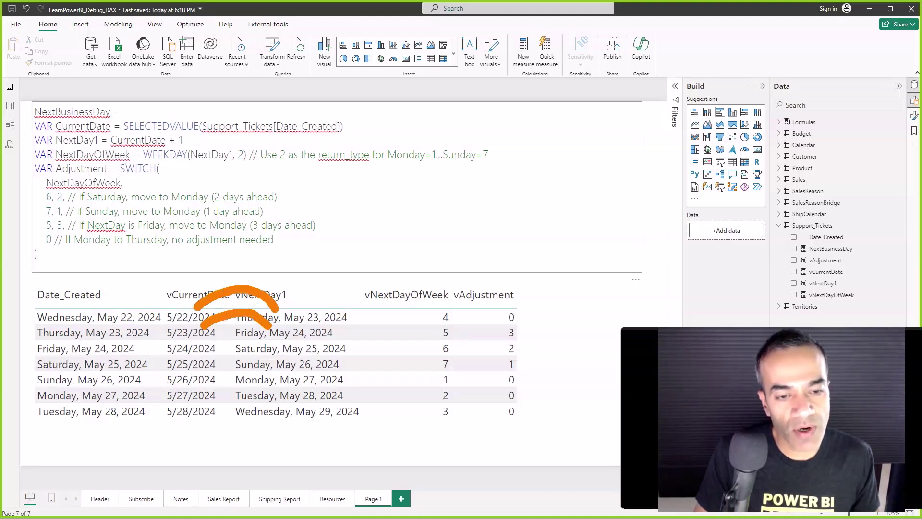
left_click_drag(209, 342, 268, 331)
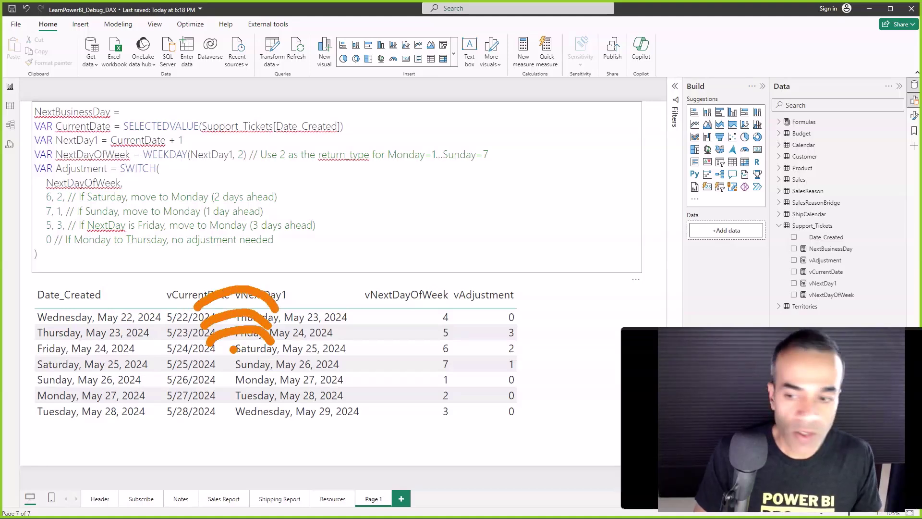
key("Escape")
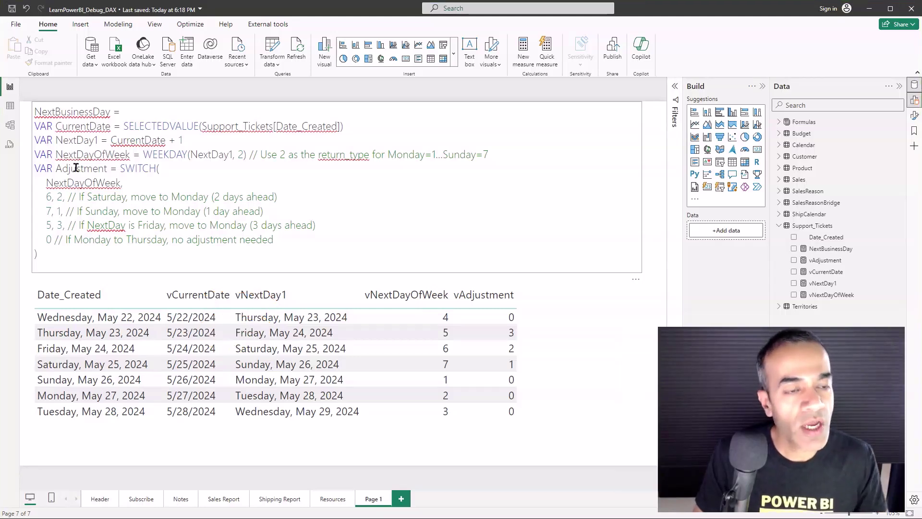
key("ctrl+2")
left_click_drag(35, 164, 178, 167)
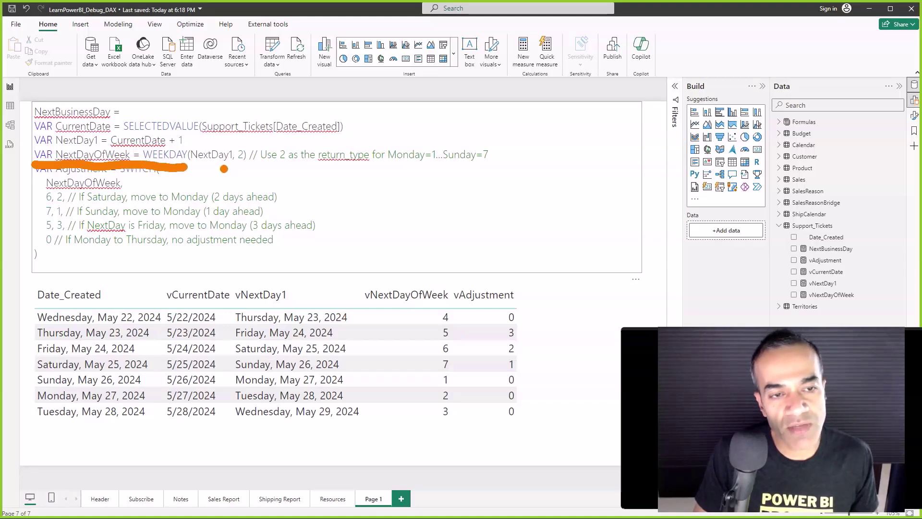
left_click_drag(239, 164, 255, 280)
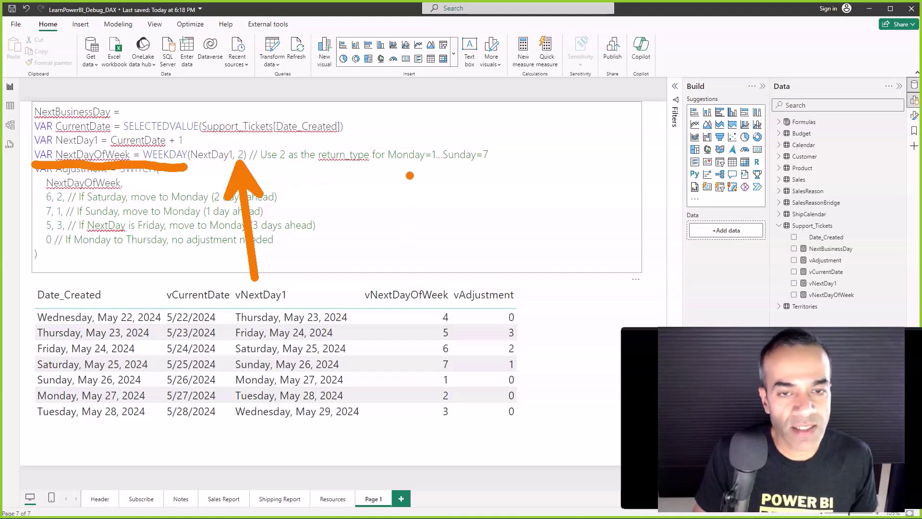
left_click_drag(388, 166, 505, 169)
key("Escape")
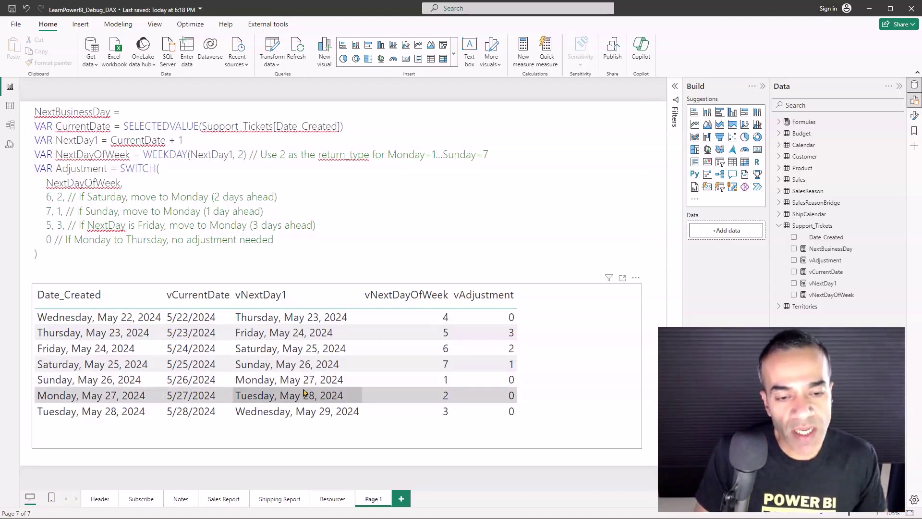
left_click_drag(281, 381, 429, 379)
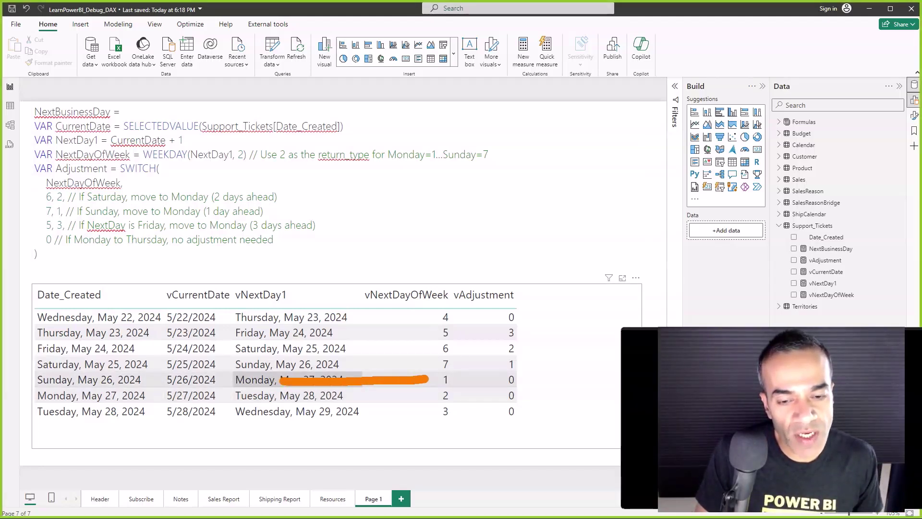
left_click_drag(281, 366, 431, 365)
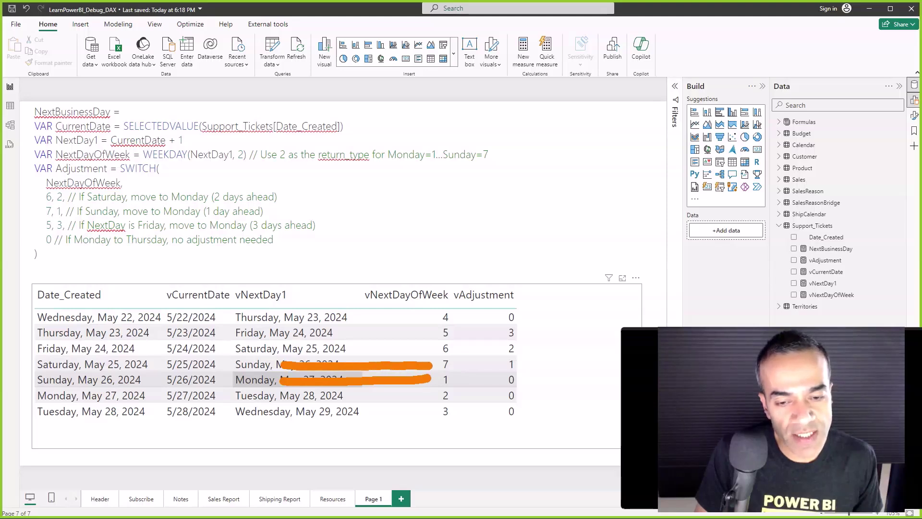
left_click_drag(303, 398, 408, 400)
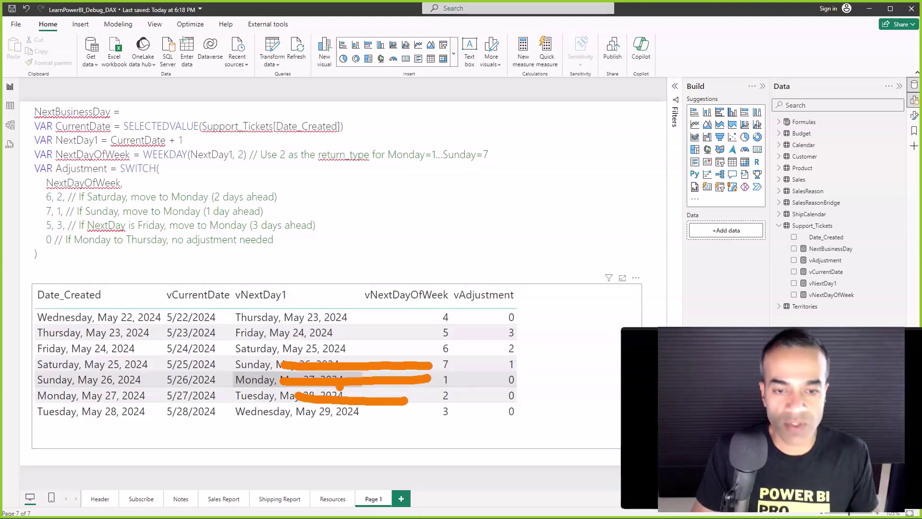
key("Escape")
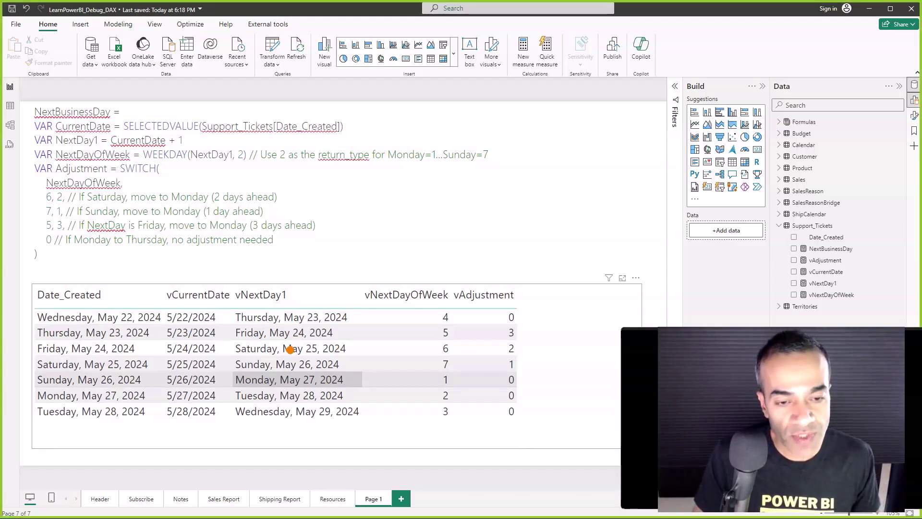
Draw arrows to the Friday adjustment of 2 and Saturday adjustment of 1, circling both
mouse_move(352, 349)
left_mouse_down()
mouse_move(485, 350)
mouse_move(479, 337)
left_mouse_up()
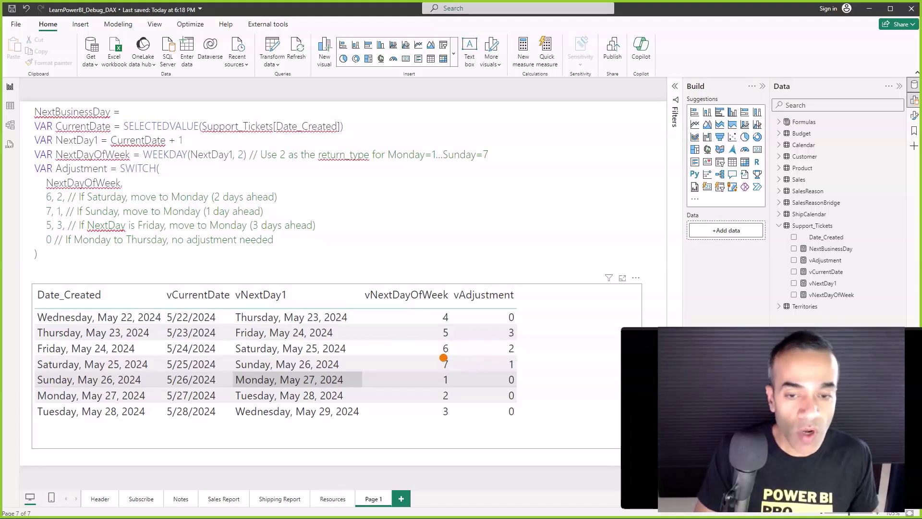
mouse_move(368, 362)
left_mouse_down()
mouse_move(485, 365)
mouse_move(475, 353)
mouse_move(473, 376)
left_mouse_up()
key("g")
mouse_move(497, 342)
left_mouse_down()
mouse_move(524, 338)
mouse_move(496, 344)
left_mouse_up()
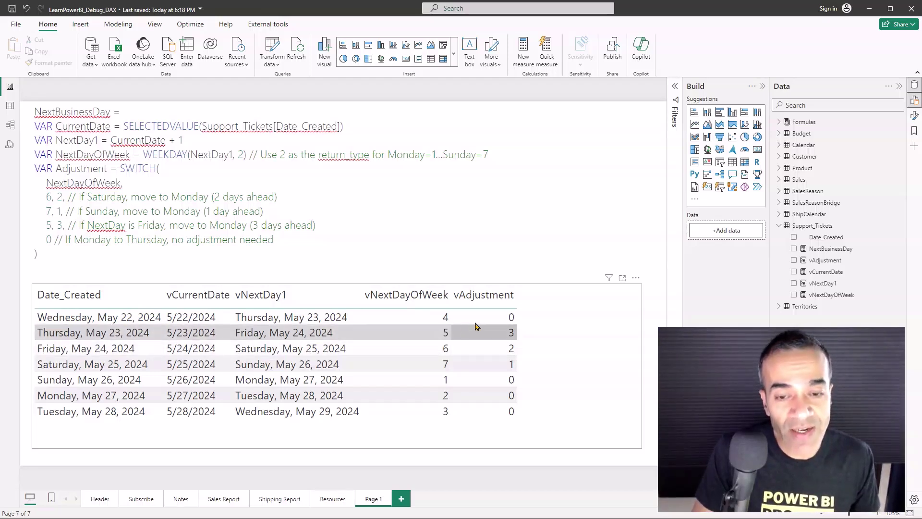
Box Thursday's suspicious adjustment of 3 and the formula's Friday line in red, then clear
key("ctrl+2")
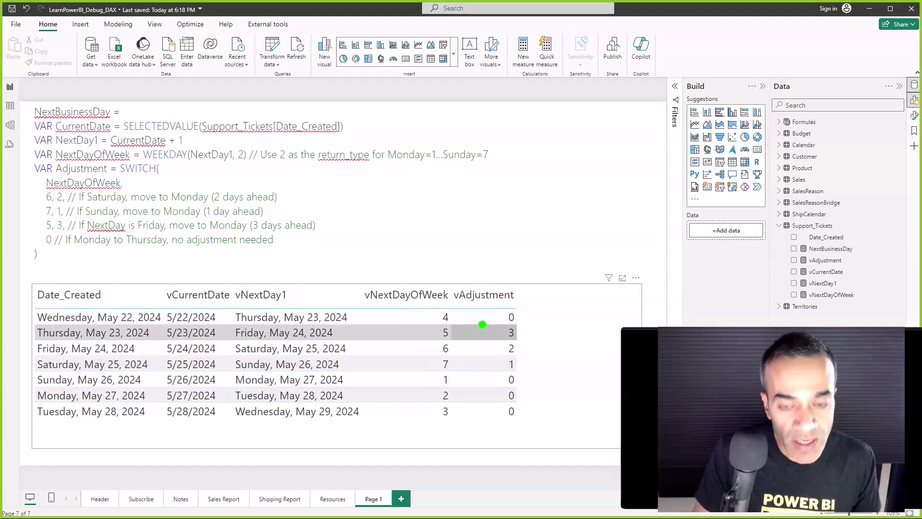
key("r")
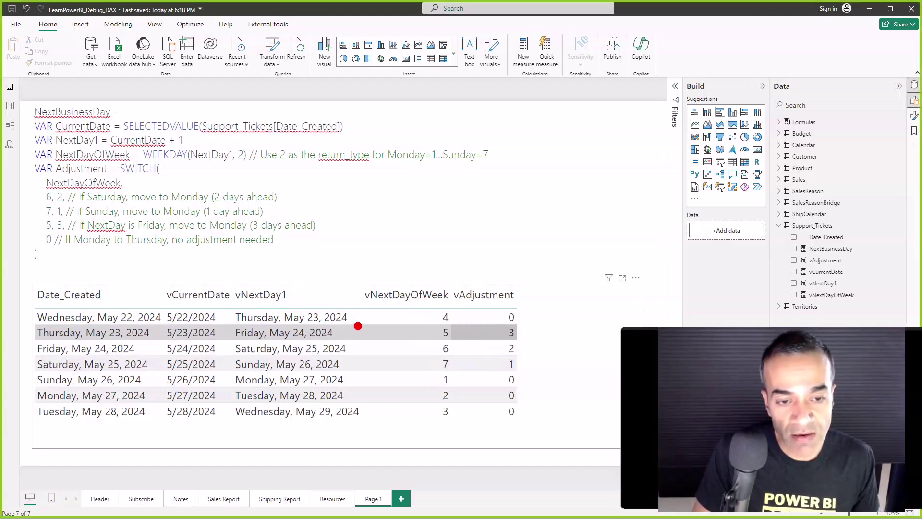
left_click_drag(458, 320, 527, 344)
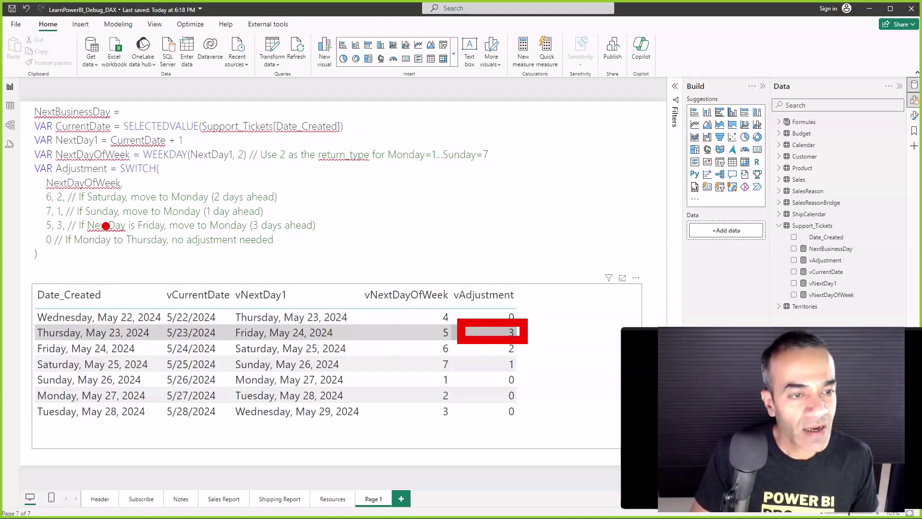
mouse_move(29, 213)
left_mouse_down()
mouse_move(96, 237)
mouse_move(341, 242)
left_mouse_up()
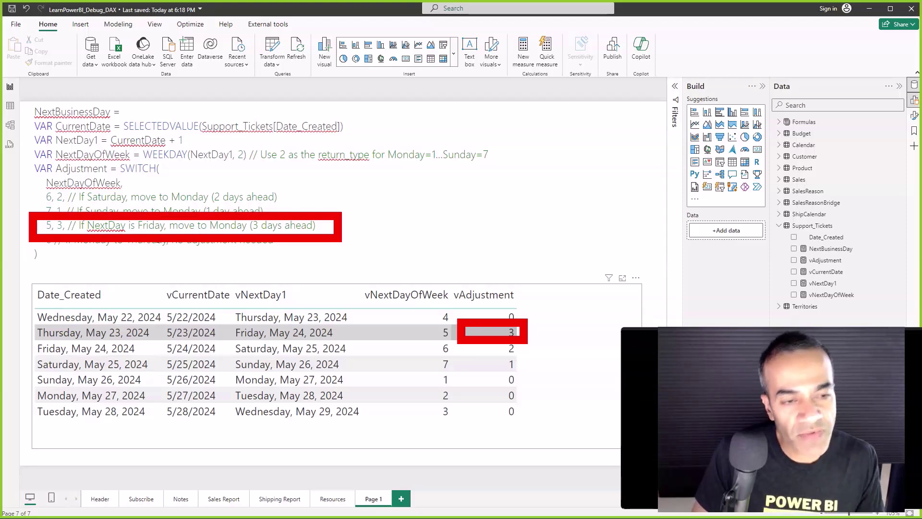
key("Escape")
Add NextBusinessDay as the table's second column, exposing Thursday's wrong result, Monday, May 27, 2024
left_click(830, 248)
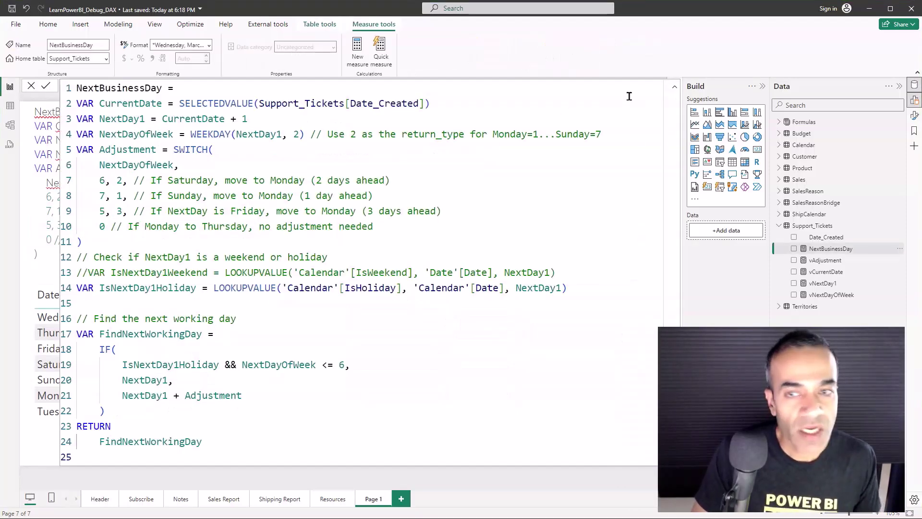
left_click(674, 87)
left_click(555, 339)
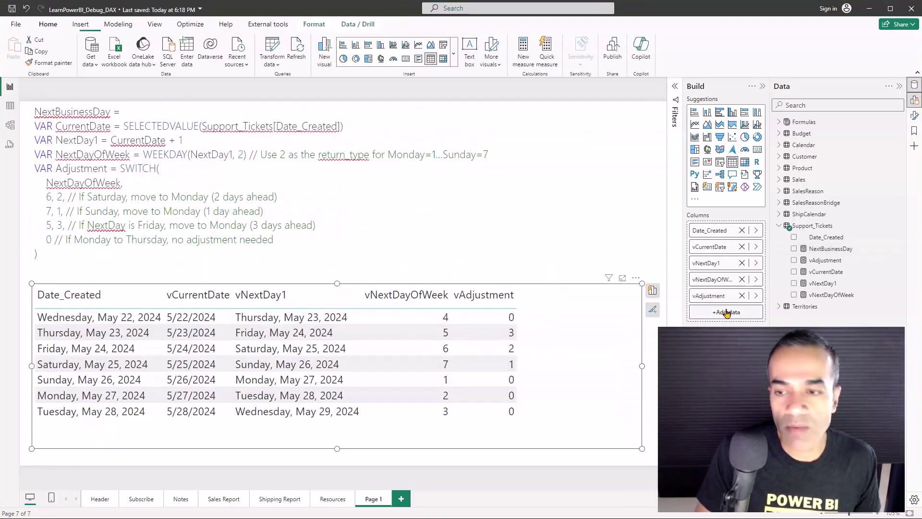
left_click_drag(816, 251, 725, 239)
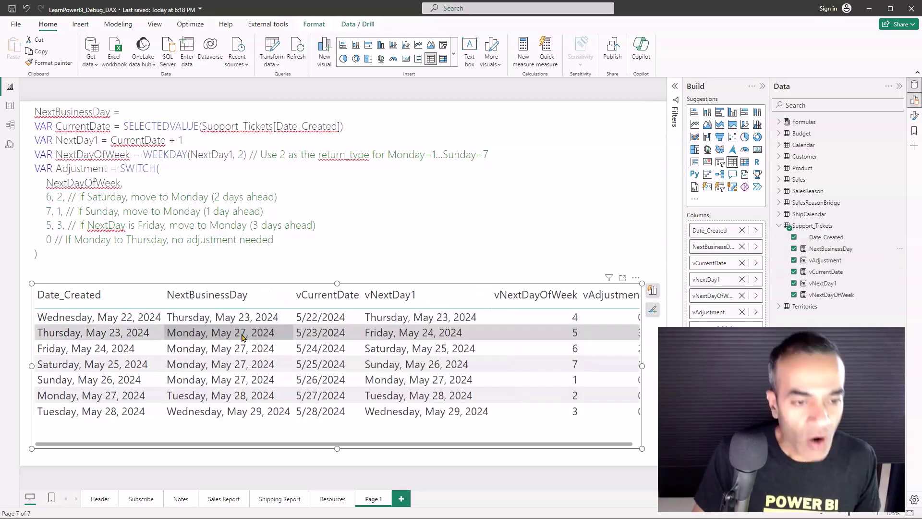
left_click_drag(163, 319, 287, 341)
key("Escape")
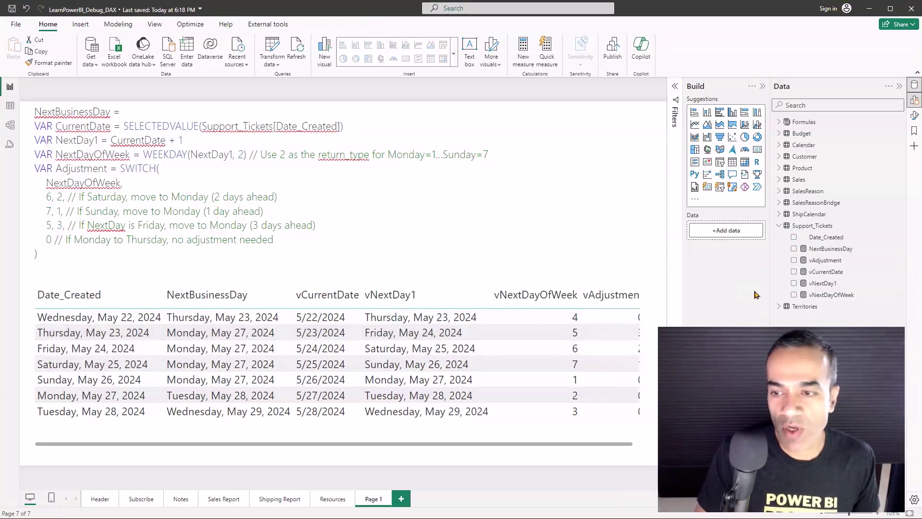
Comment out the Friday adjustment line with // and commit, so Thursday maps to Friday, May 24
left_click(830, 250)
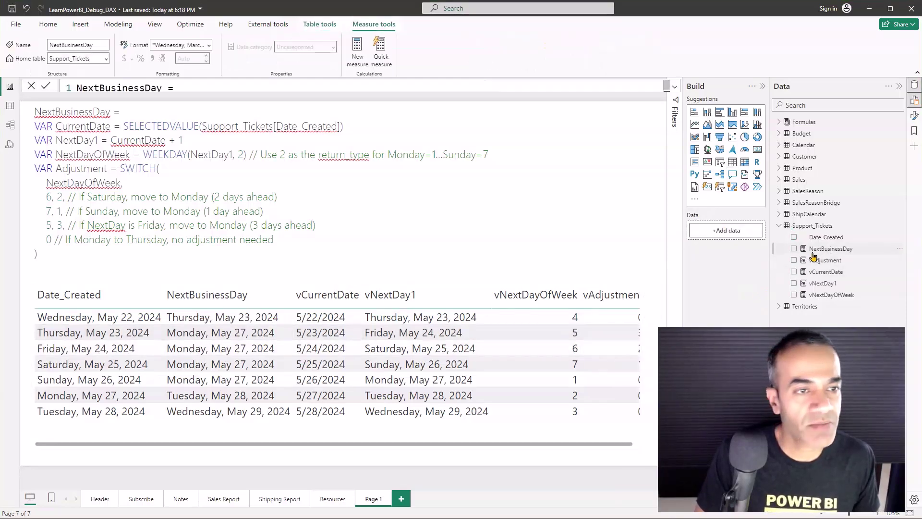
left_click(675, 86)
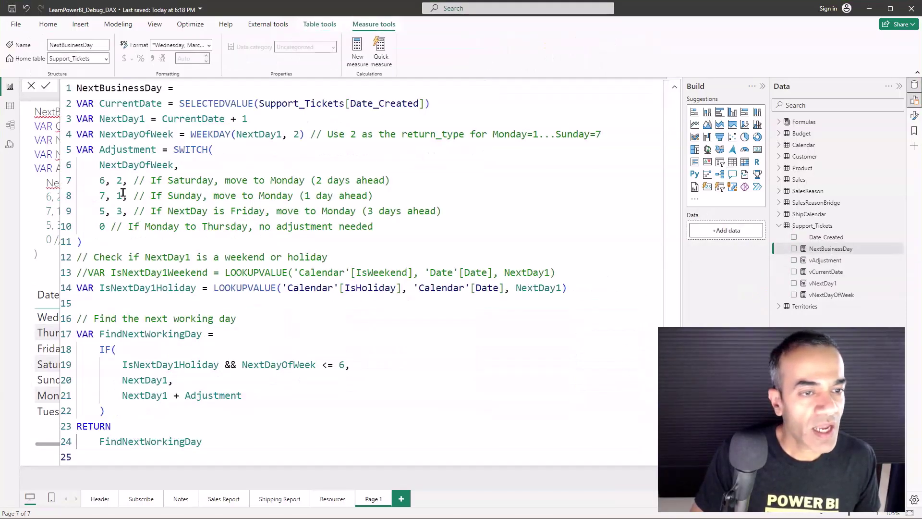
left_click(96, 210)
type("//")
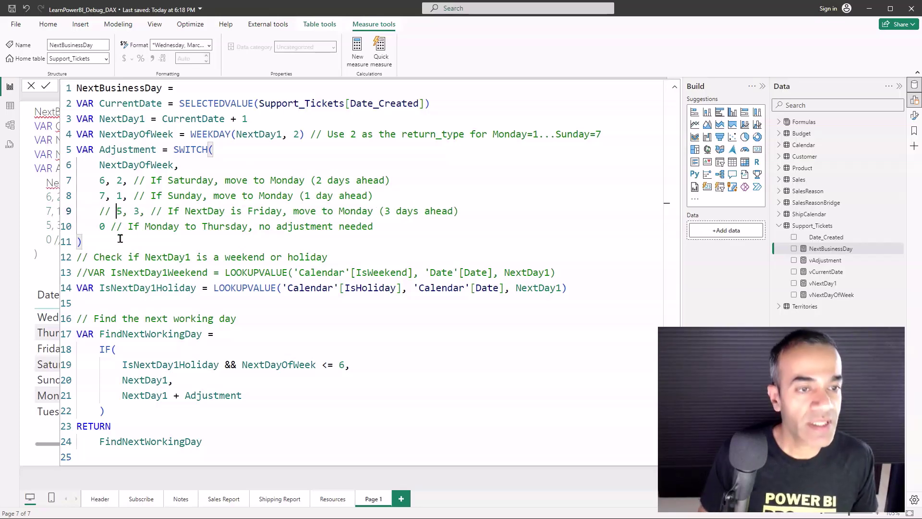
left_click(304, 242)
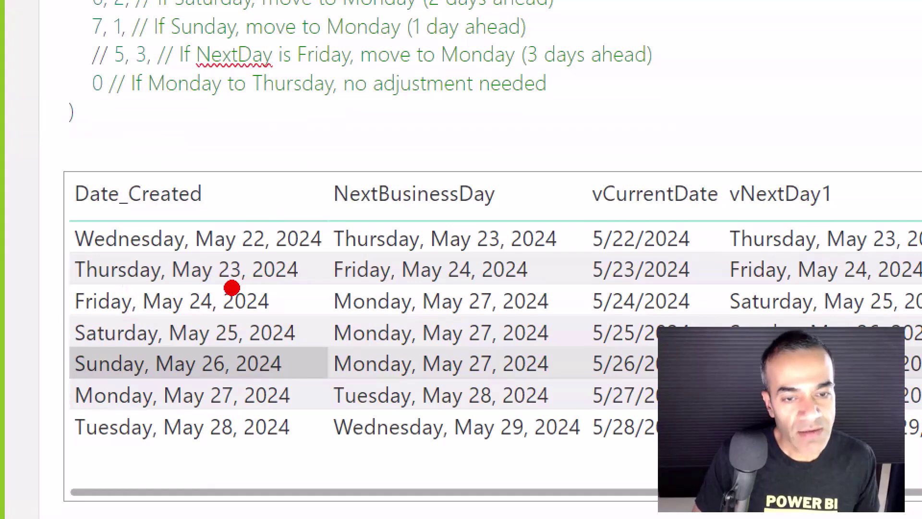
key("g")
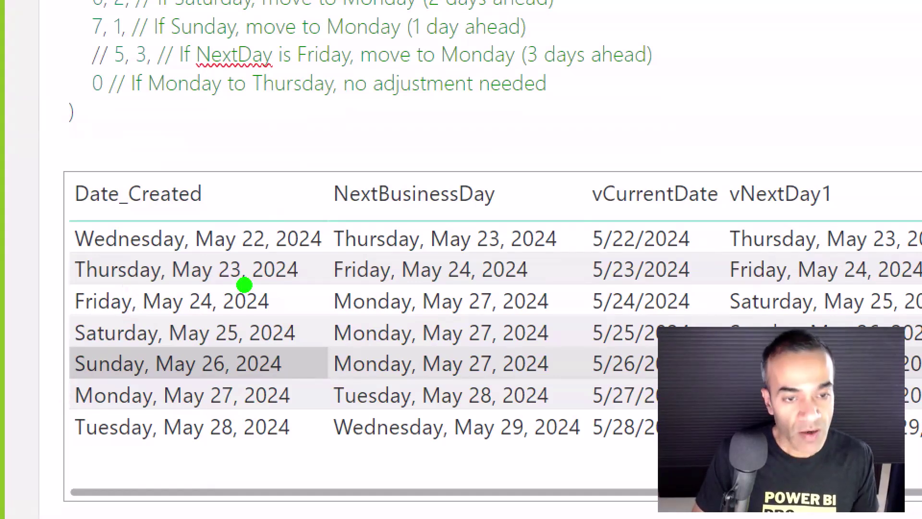
mouse_move(257, 289)
left_mouse_down()
mouse_move(309, 318)
mouse_move(349, 287)
mouse_move(326, 290)
mouse_move(369, 294)
left_mouse_up()
left_click_drag(369, 294, 338, 326)
key("Escape")
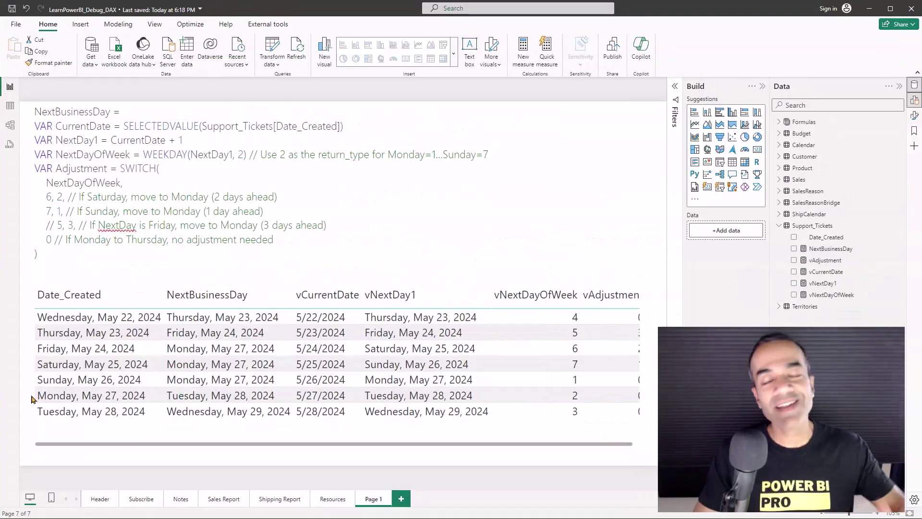
Show the full NextBusinessDay formula with its Friday SWITCH case commented out
left_click(818, 250)
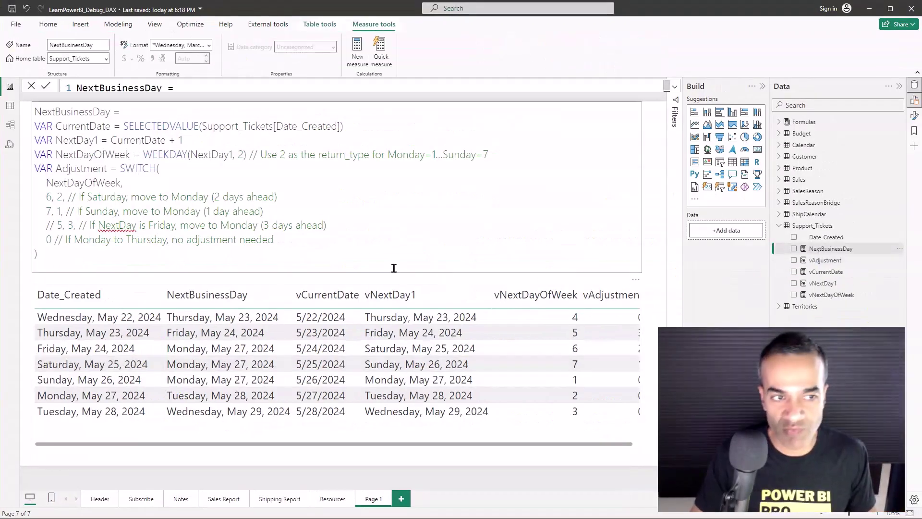
left_click(675, 87)
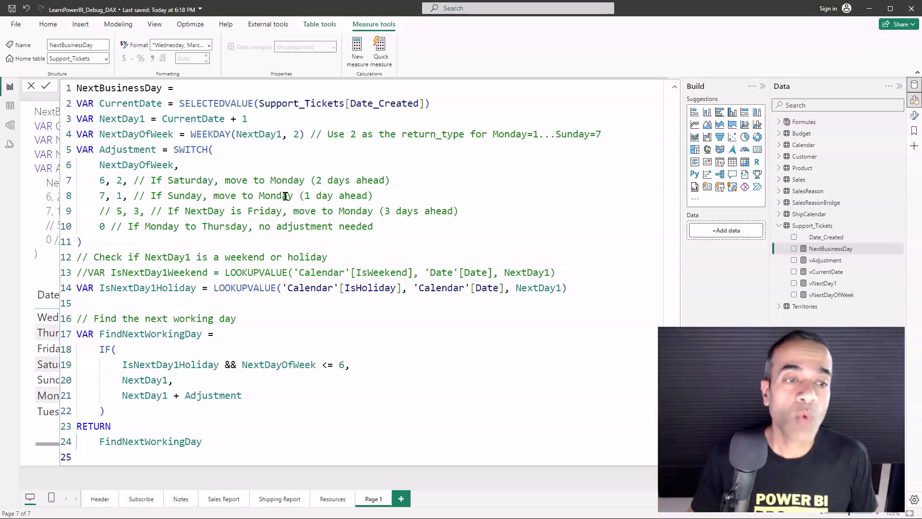
key("ctrl+a")
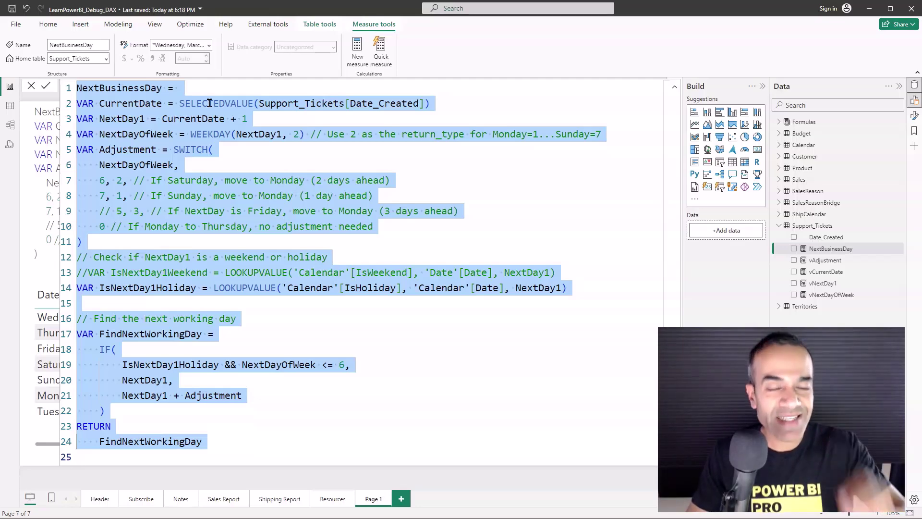
left_click(189, 90)
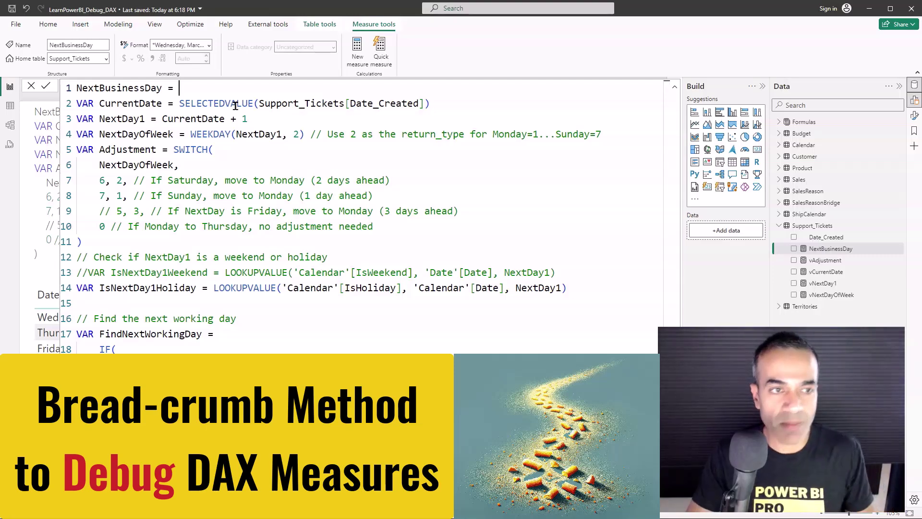
Click the report canvas to close the NextBusinessDay formula and show the corrected table
left_click(658, 216)
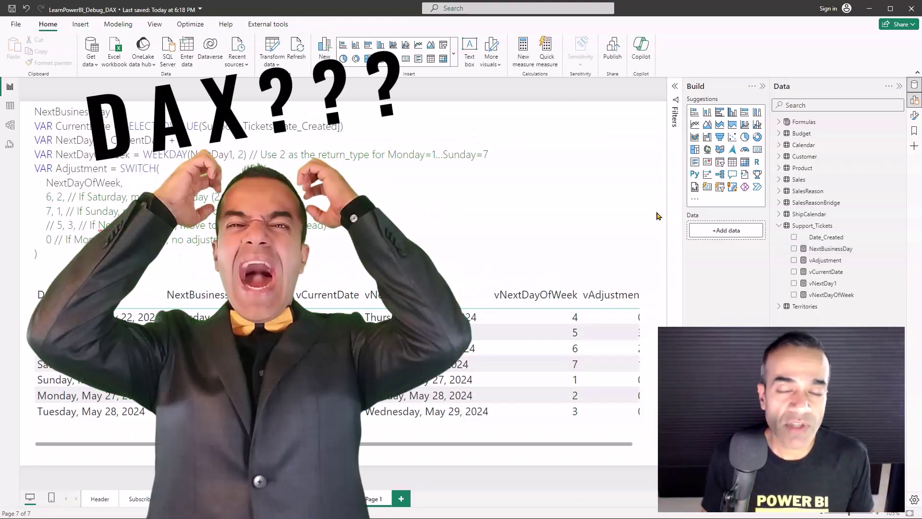